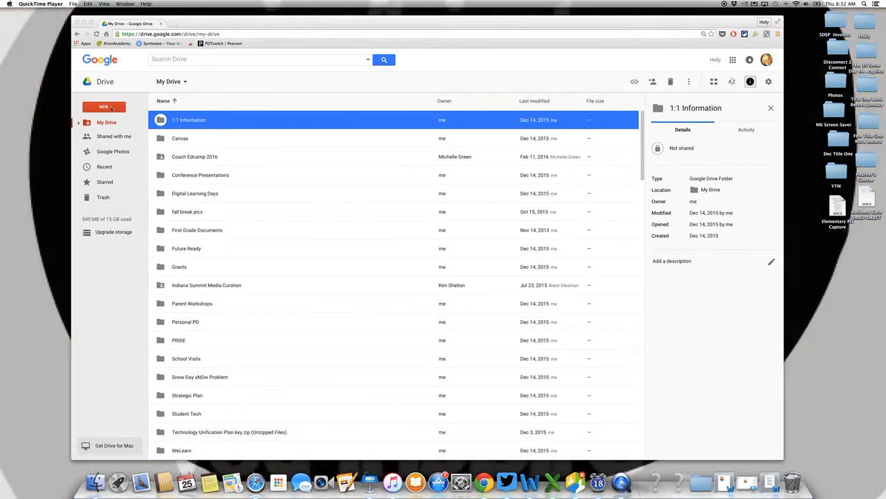
# Create a new blank Google Form in My Drive
pyautogui.click(104, 108)
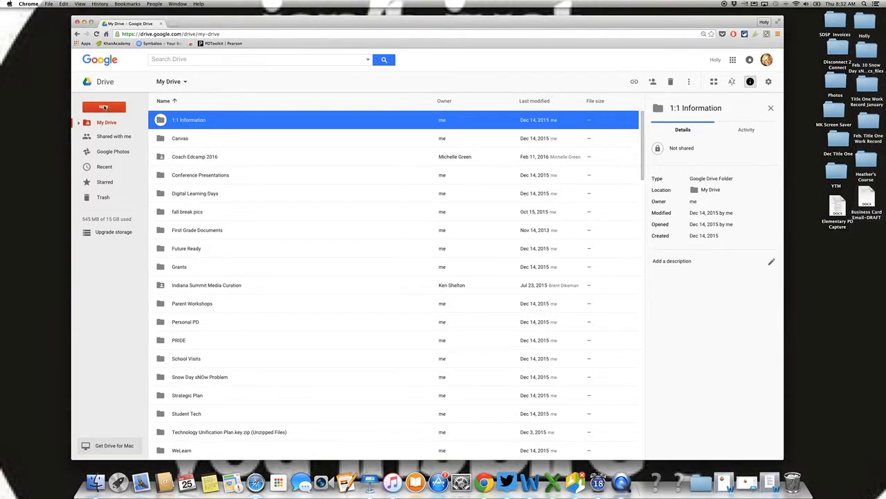
pyautogui.click(104, 107)
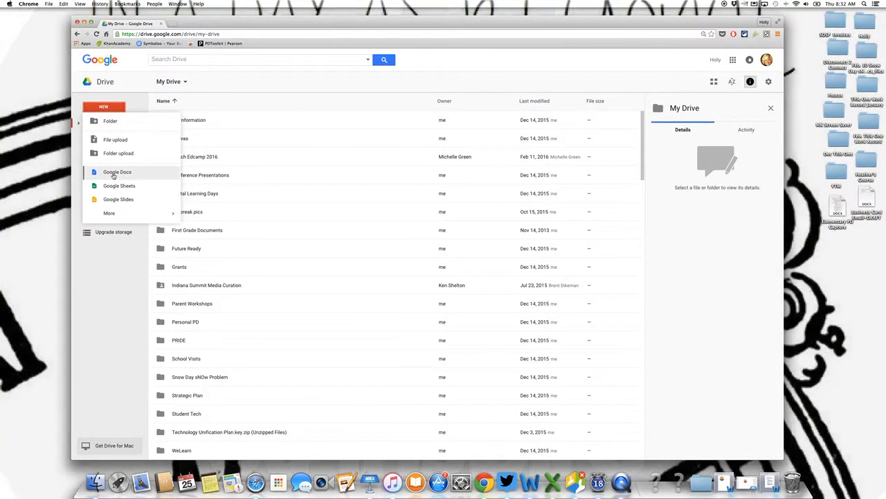
pyautogui.moveTo(124, 214)
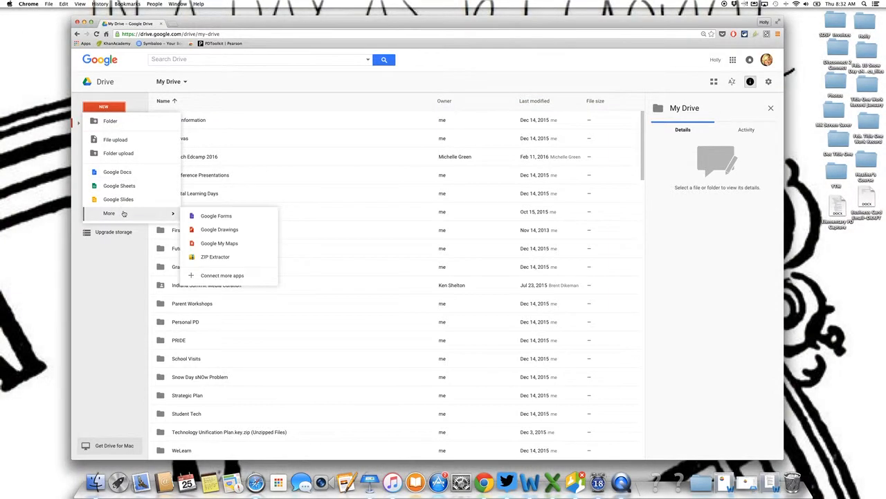
pyautogui.click(204, 215)
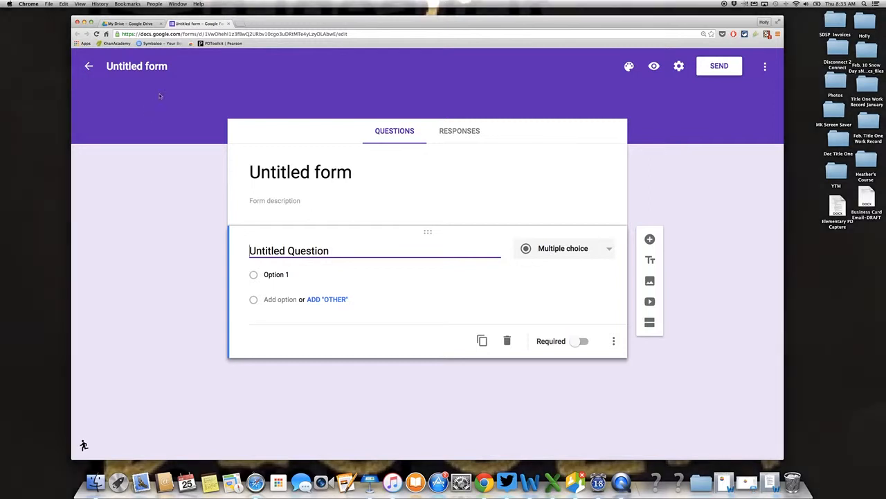
# Title the form "NCAA Basketball Survey" and apply the same name to the form file
pyautogui.click(286, 174)
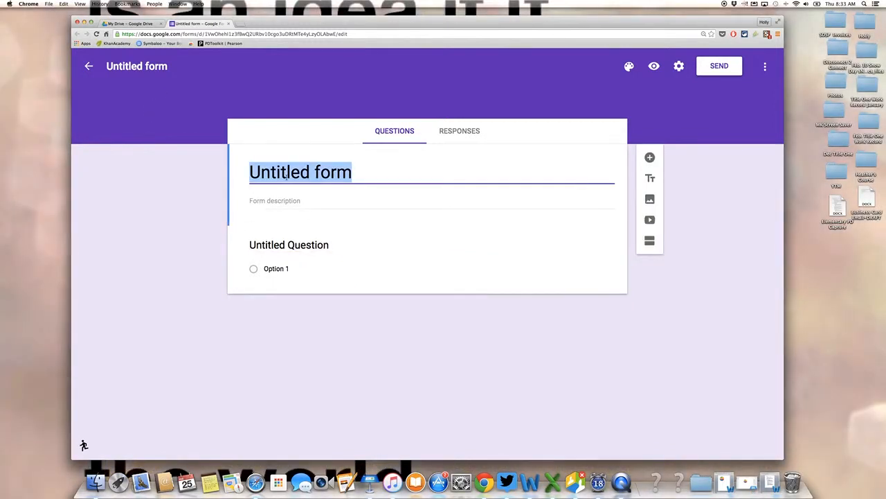
pyautogui.write('NCAA Ba')
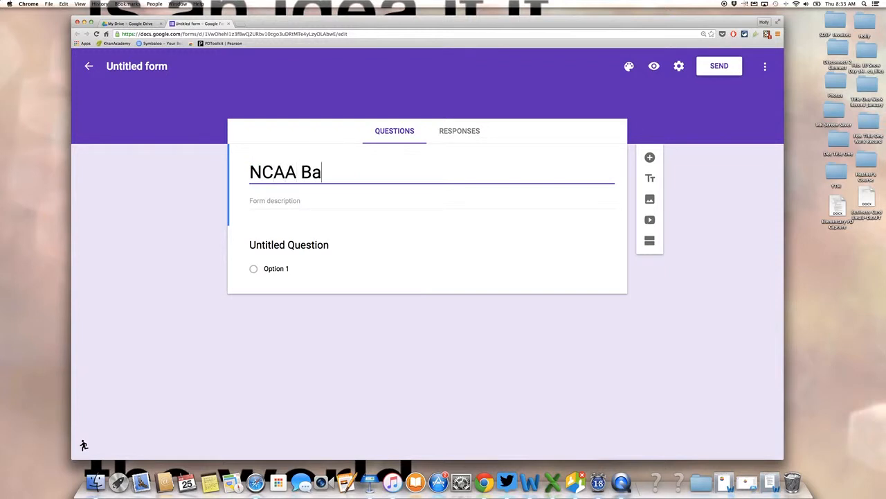
pyautogui.write('ske')
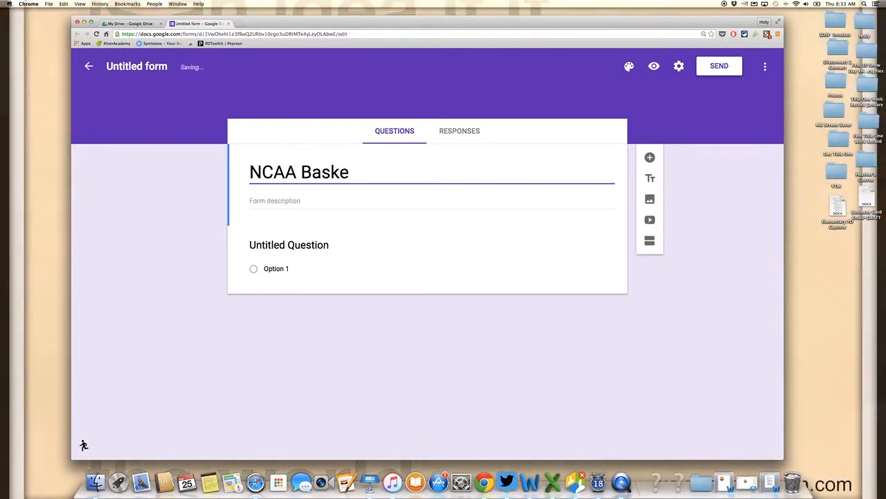
pyautogui.write('tball')
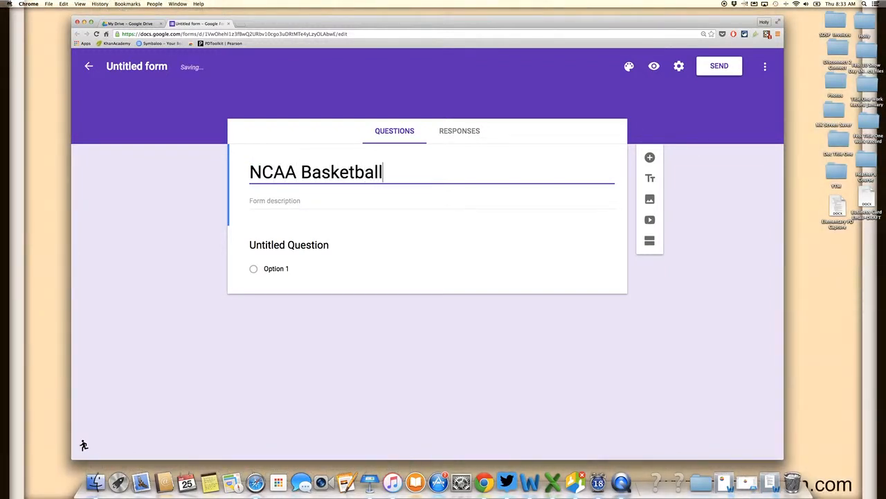
pyautogui.write(' Survey')
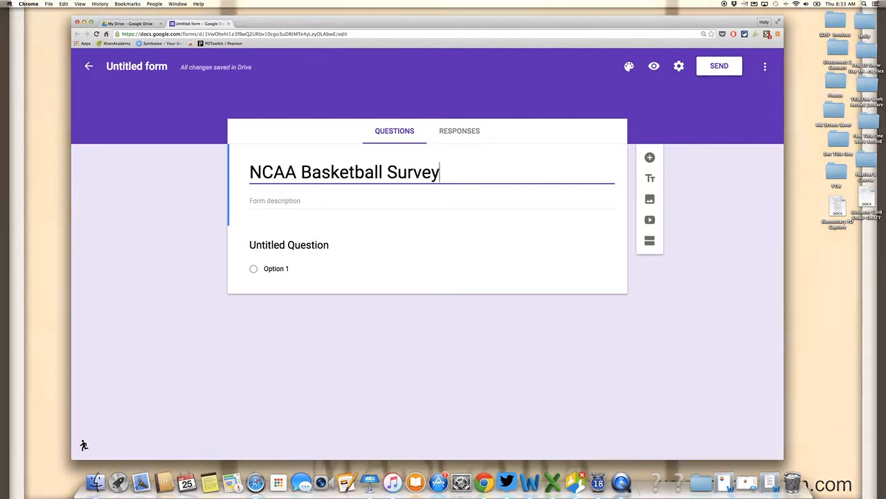
pyautogui.click(136, 63)
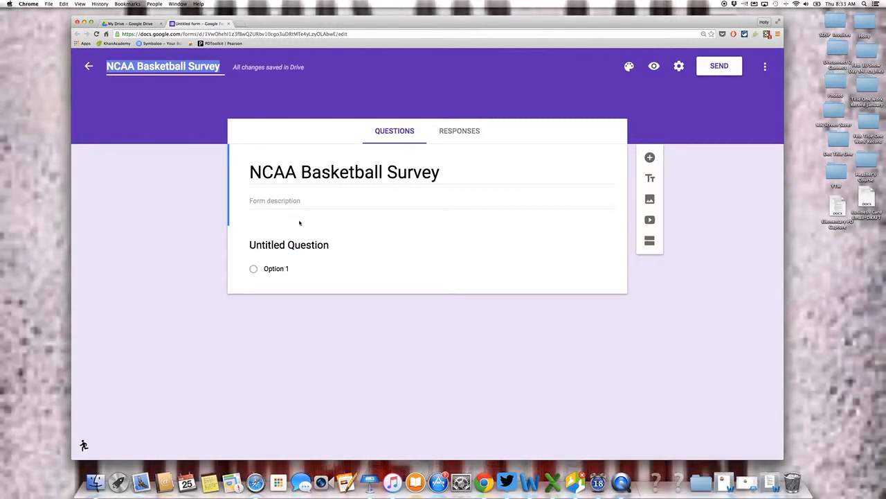
# Enter "Feelings on College Basketball" as the form description
pyautogui.click(292, 198)
pyautogui.write('Fee')
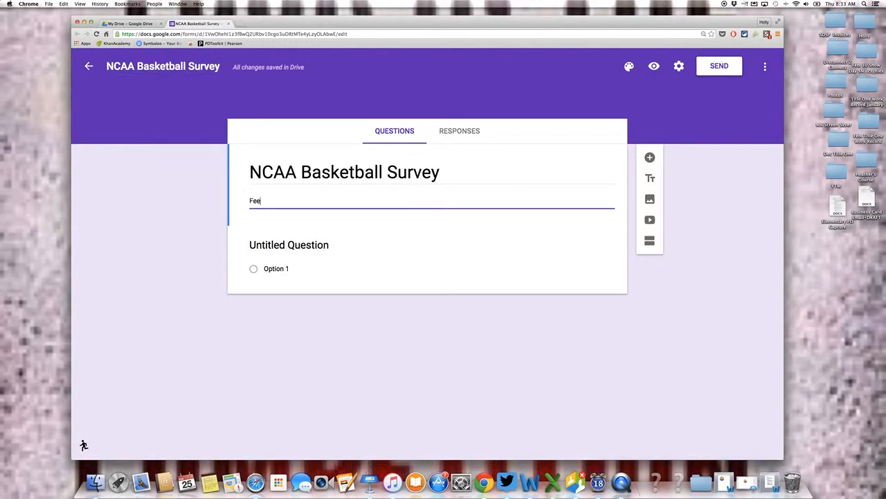
pyautogui.write('lings on College')
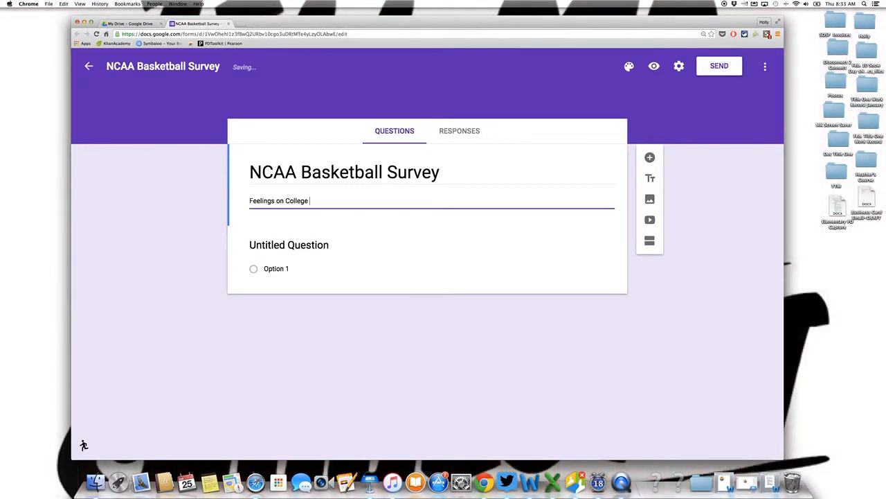
pyautogui.write(' Basketball')
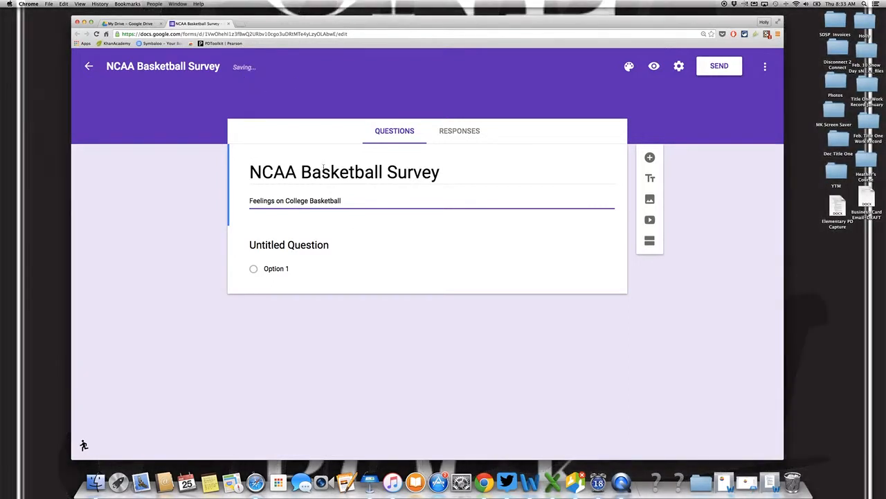
# Write the first question as "Which NCAA team do you feel is the best?"
pyautogui.click(314, 245)
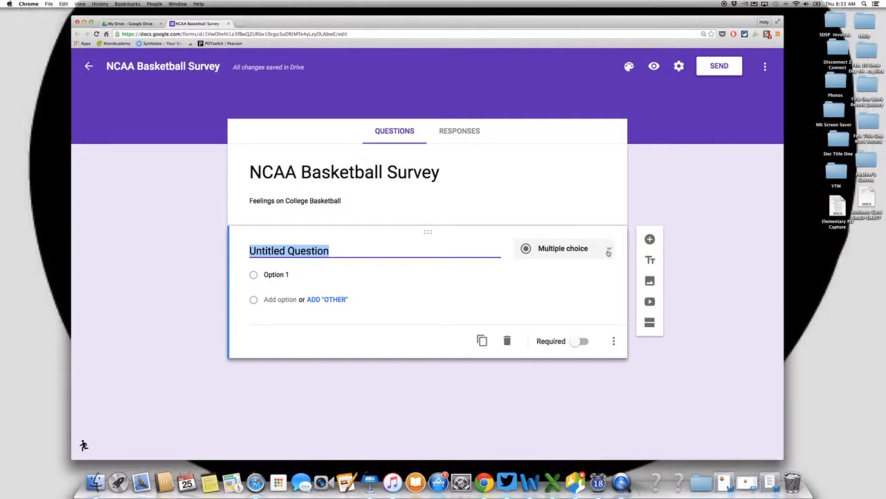
pyautogui.click(608, 253)
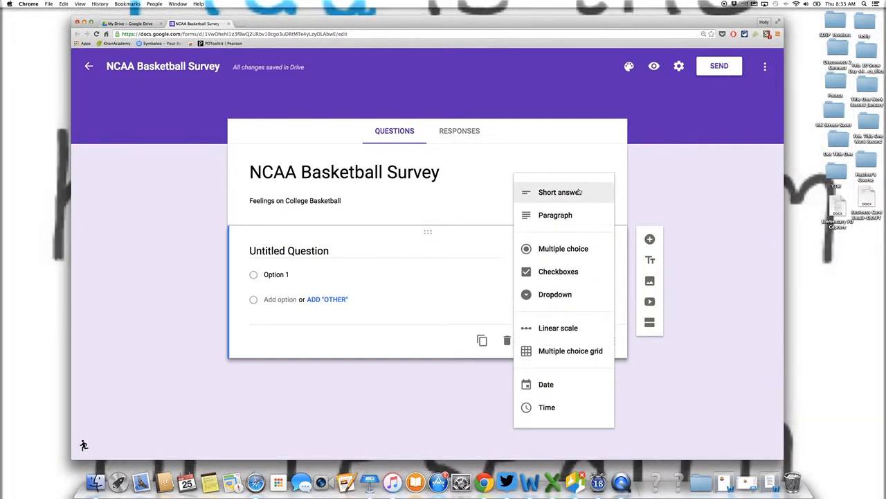
pyautogui.click(347, 251)
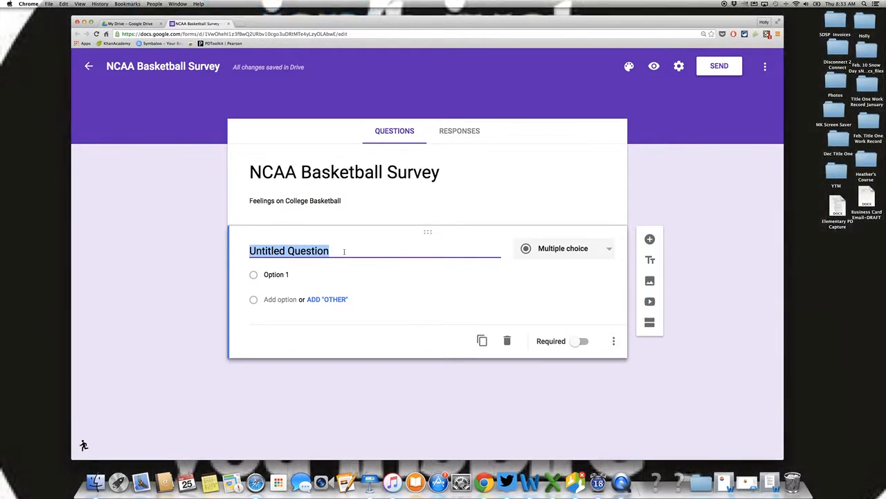
pyautogui.write('Which')
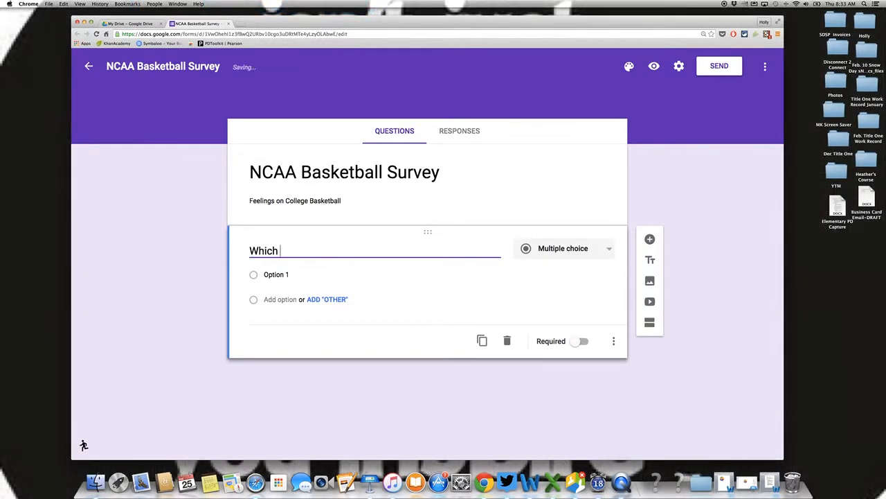
pyautogui.write(' NCAA t')
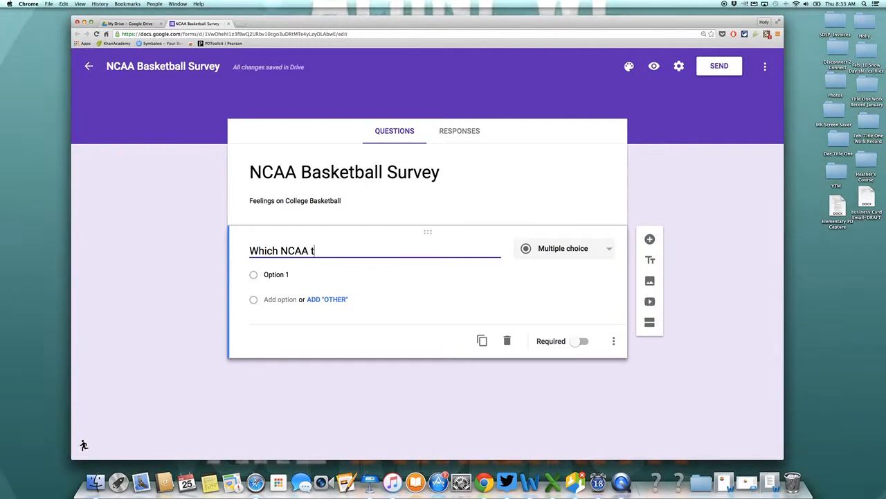
pyautogui.write('eam is you')
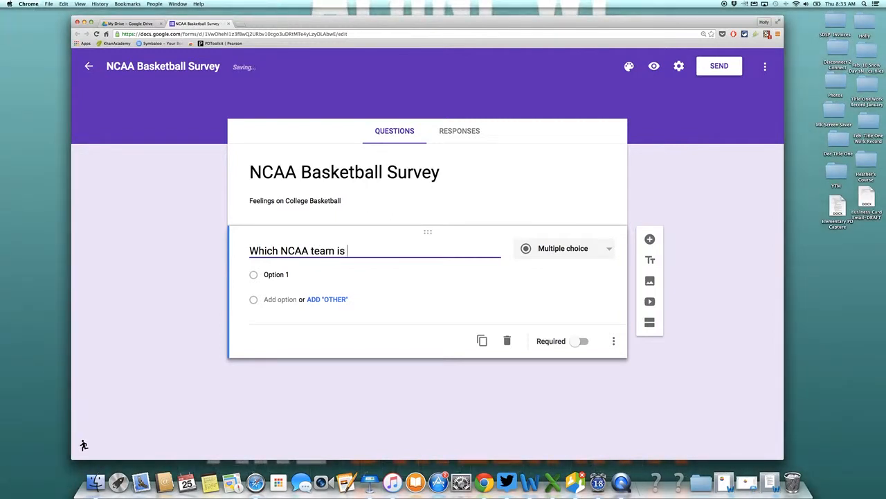
pyautogui.press('BackSpace')
pyautogui.press('BackSpace')
pyautogui.press('BackSpace')
pyautogui.write('do')
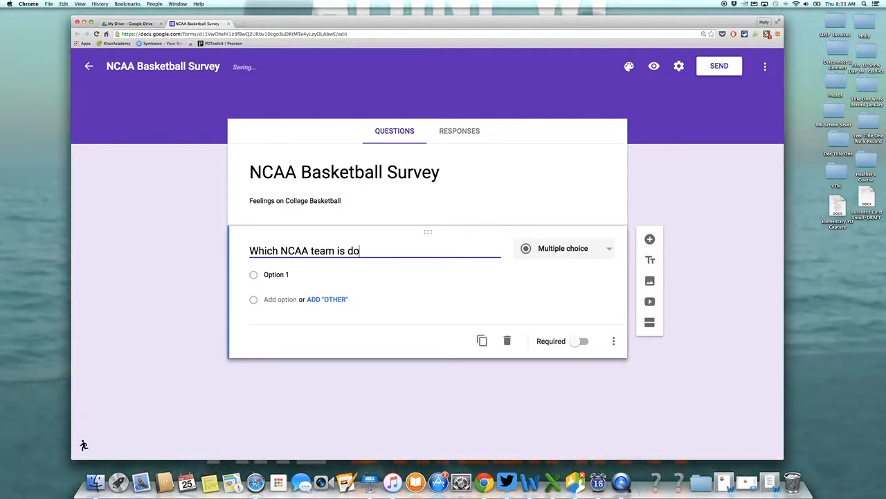
pyautogui.press('BackSpace')
pyautogui.press('BackSpace')
pyautogui.press('BackSpace')
pyautogui.press('BackSpace')
pyautogui.press('BackSpace')
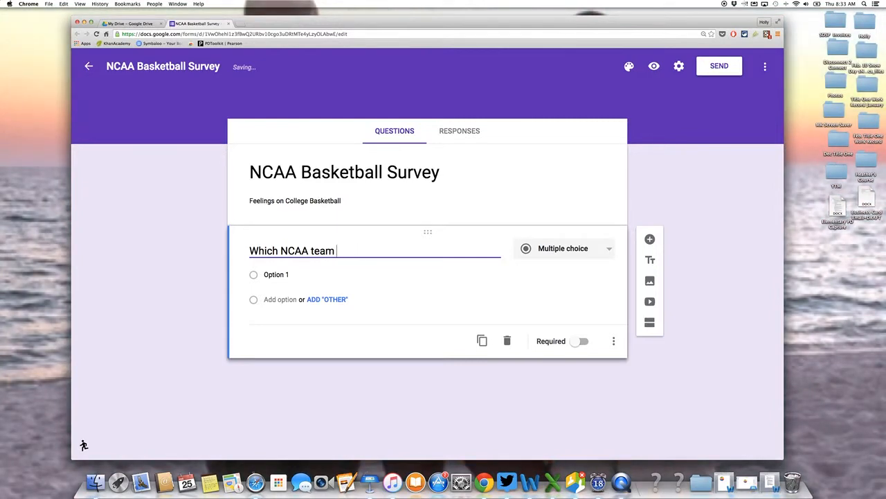
pyautogui.write('do you feel is the best')
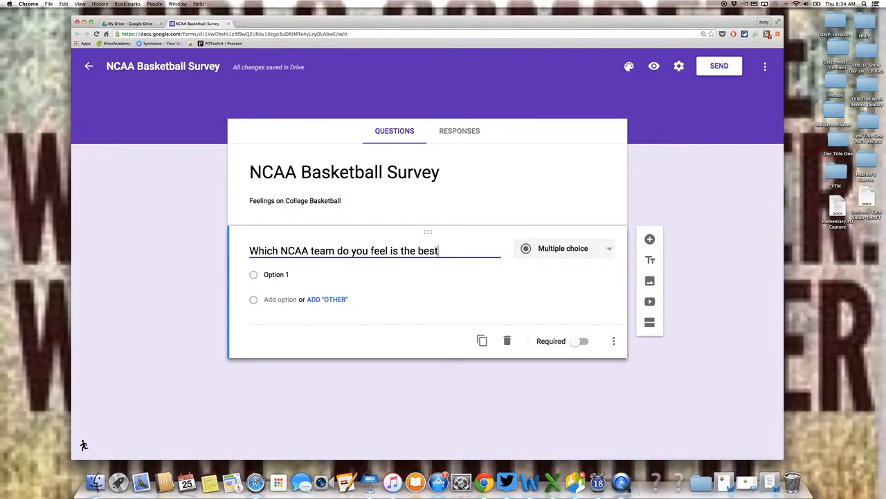
pyautogui.write('?')
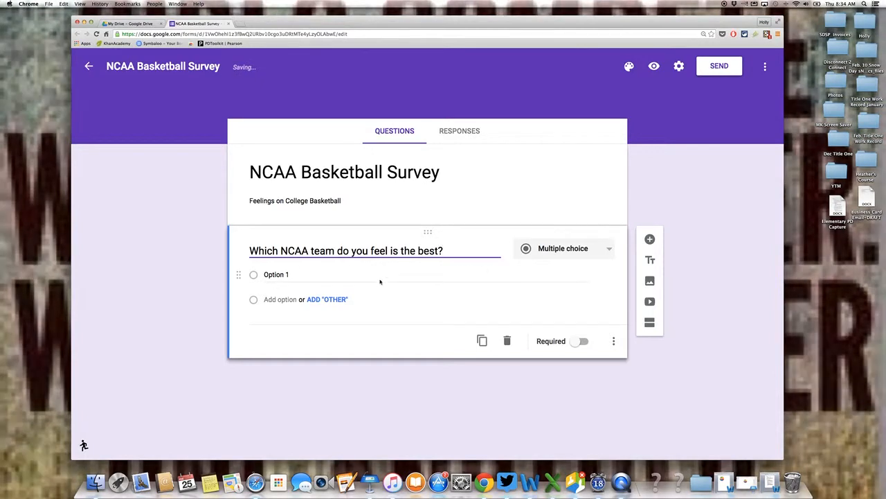
# Change the first question's type to Short answer and make it required
pyautogui.click(588, 256)
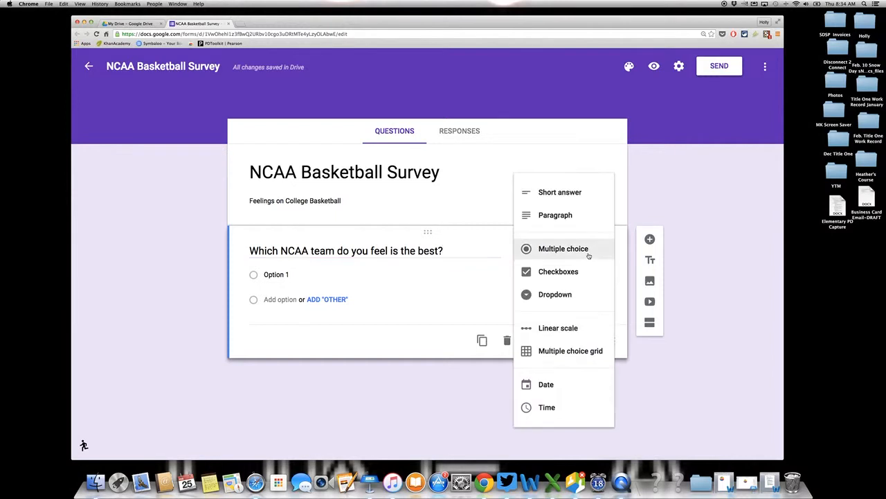
pyautogui.click(581, 197)
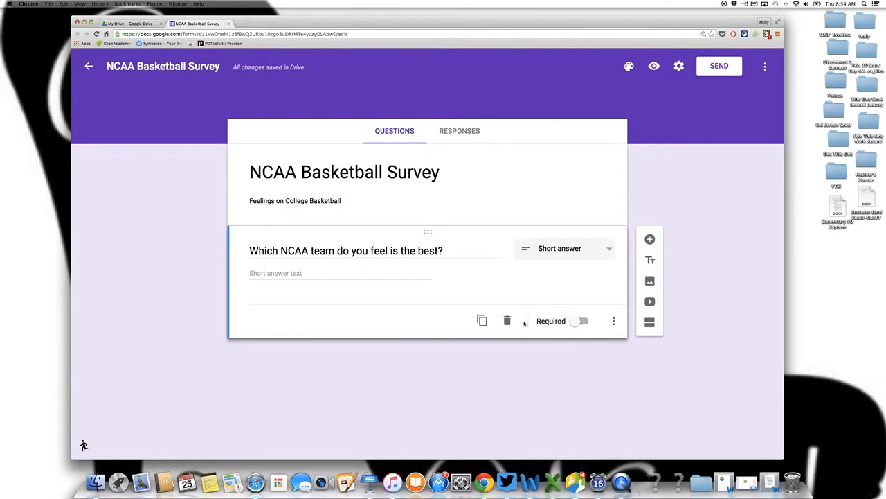
pyautogui.click(576, 321)
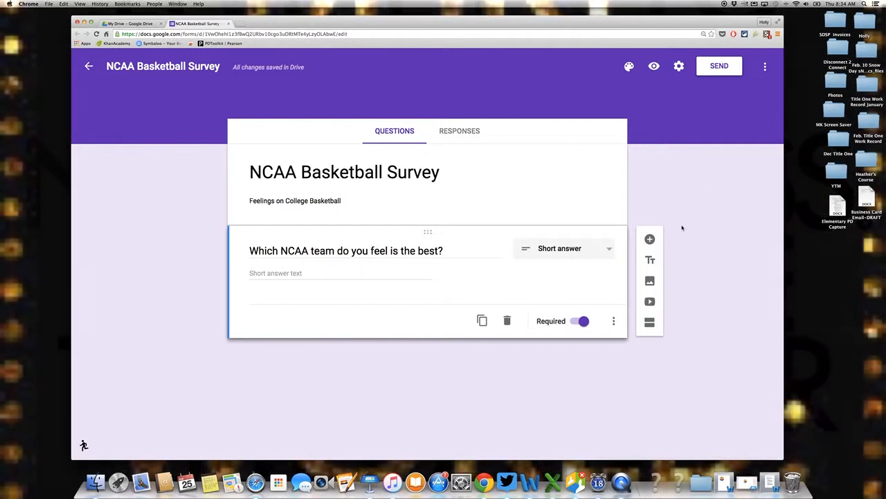
# Add a second question reading "How often do you watch college basketball?"
pyautogui.click(650, 240)
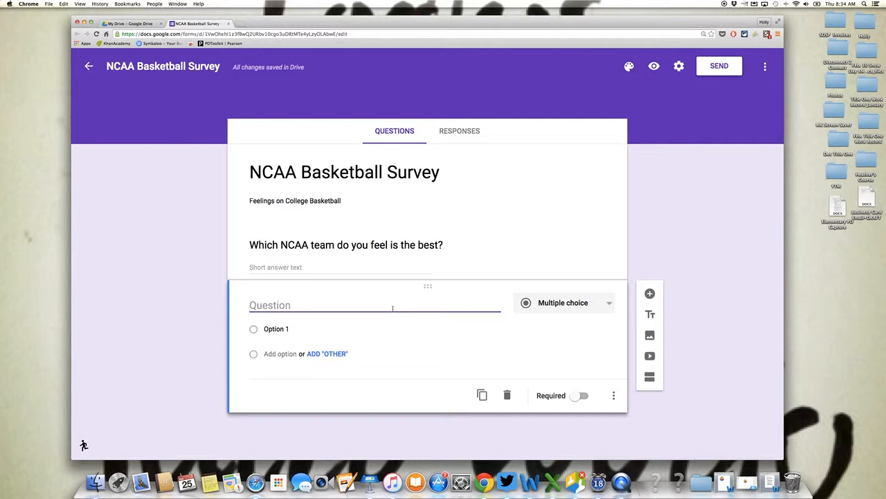
pyautogui.write('How')
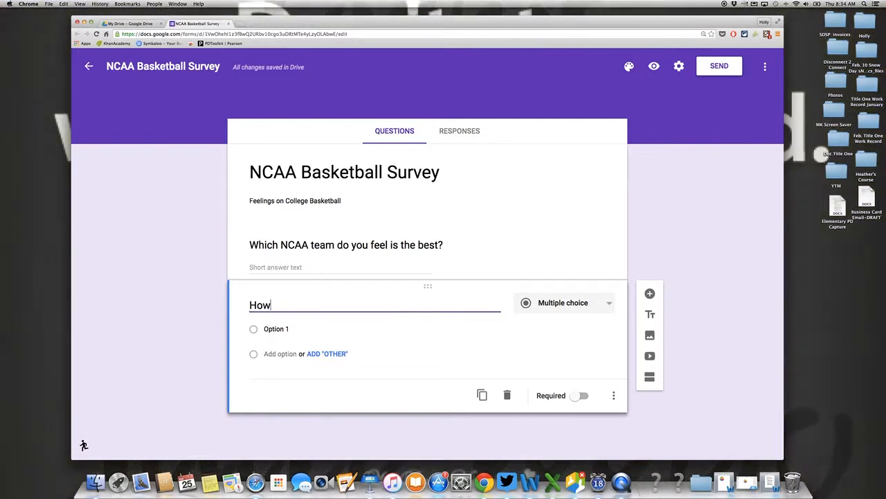
pyautogui.write(' often do ')
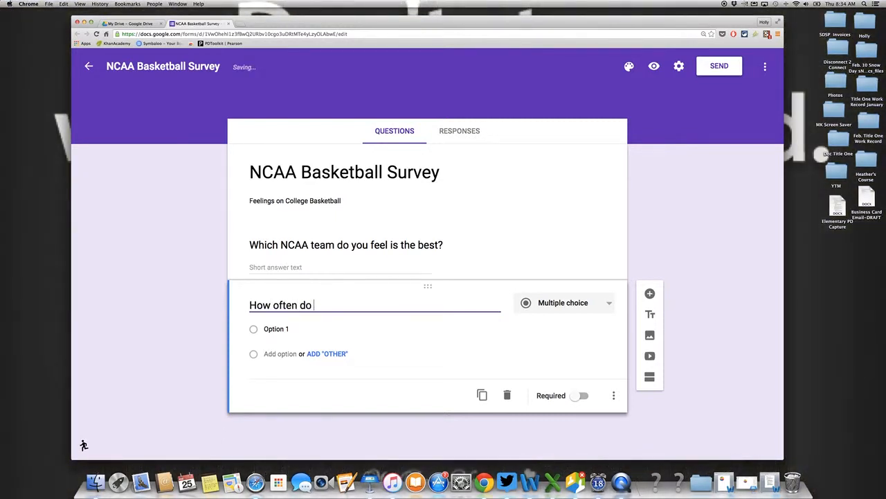
pyautogui.write('you watch colle')
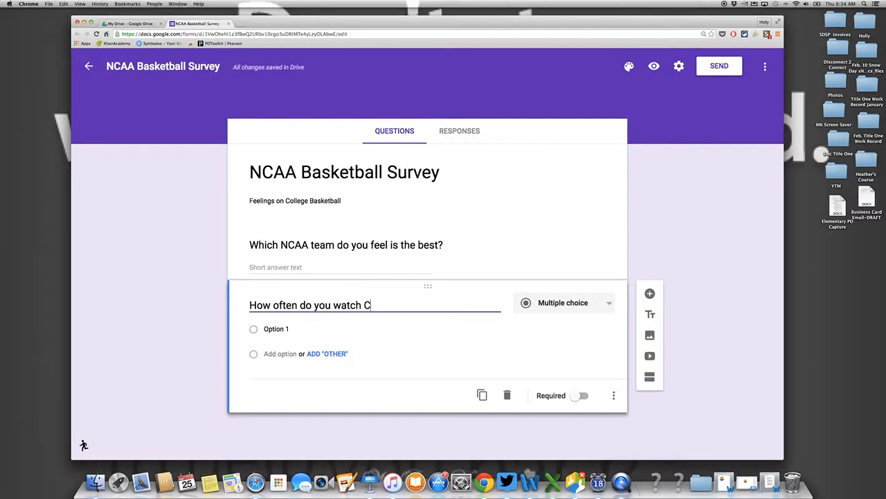
pyautogui.write('ge ')
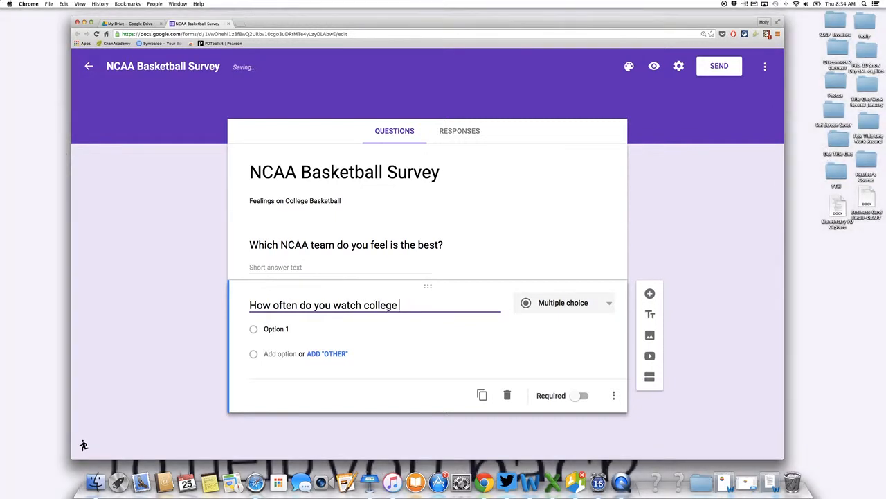
pyautogui.write('basketball?')
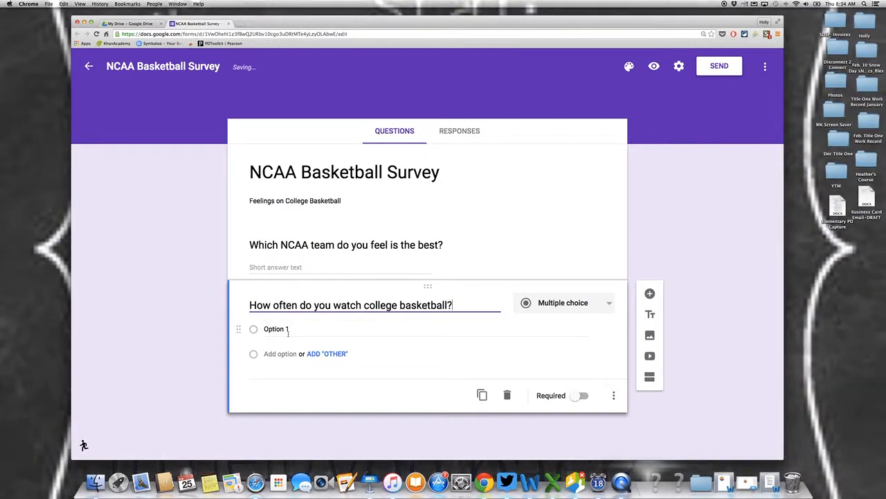
# Give the college basketball viewing question four answer options: Often, Sometimes, Rarely and Never
pyautogui.click(288, 330)
pyautogui.write('Often')
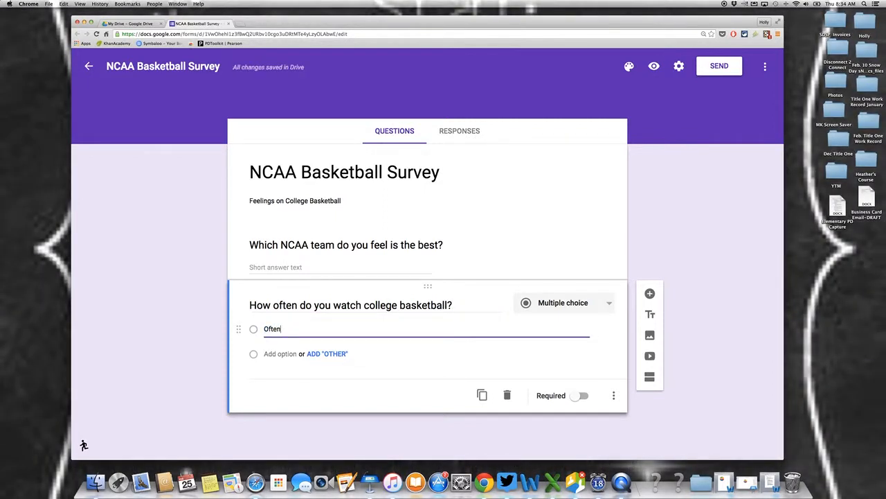
pyautogui.click(280, 354)
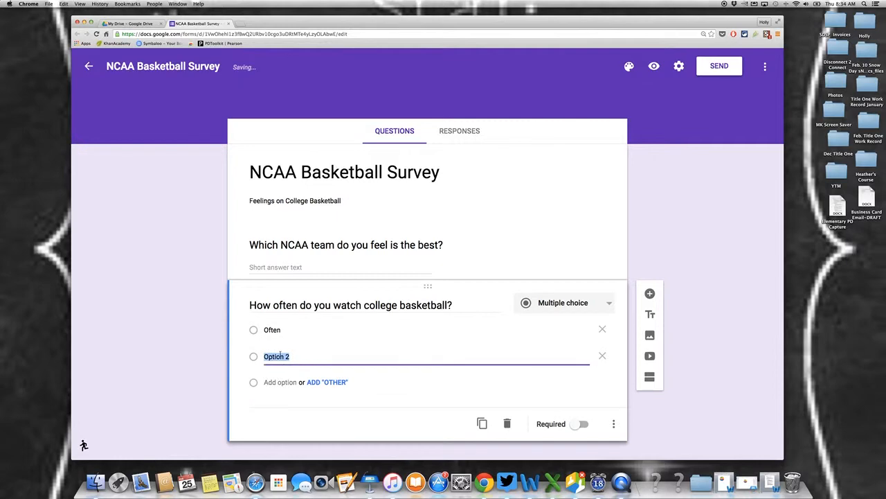
pyautogui.write('Someti')
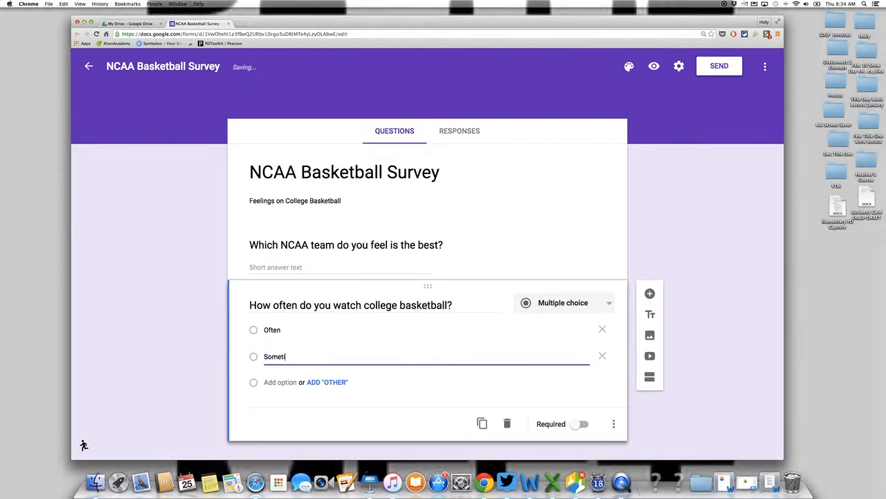
pyautogui.write('mes')
pyautogui.click(287, 382)
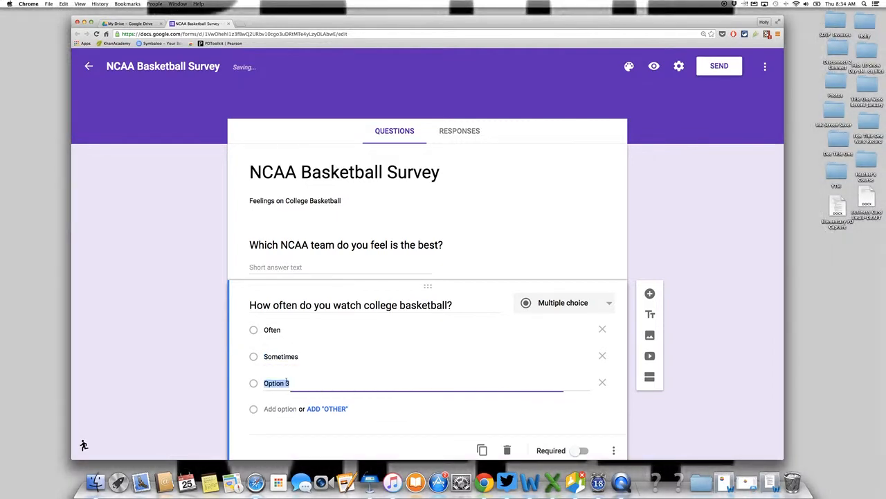
pyautogui.write('Rarely')
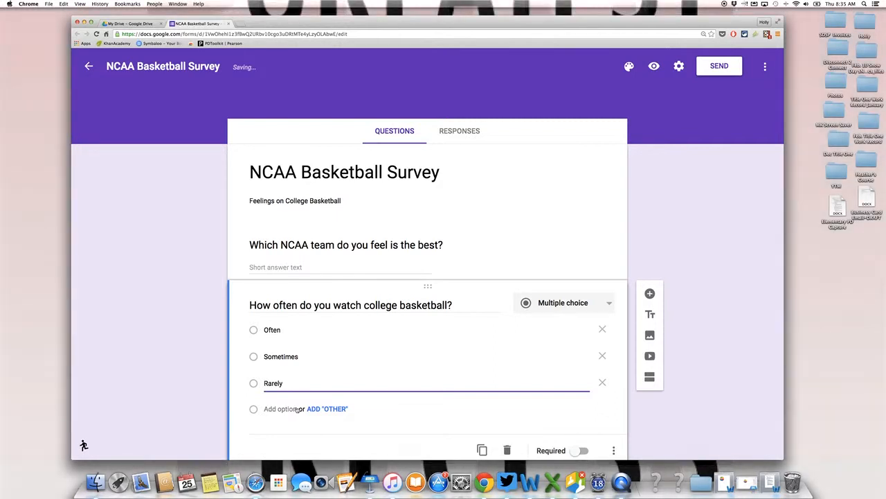
pyautogui.click(279, 409)
pyautogui.write('Neve')
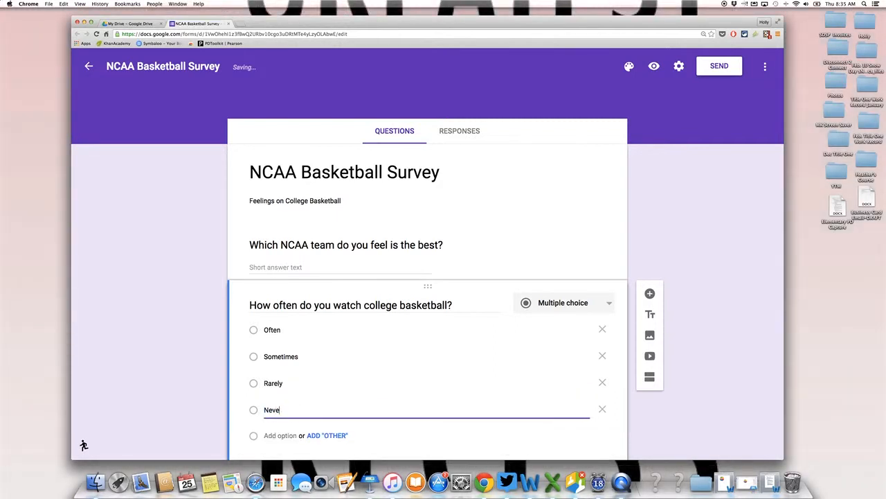
pyautogui.write('r')
# Make the question about how often college basketball is watched required
pyautogui.scroll(-2, 524, 423)
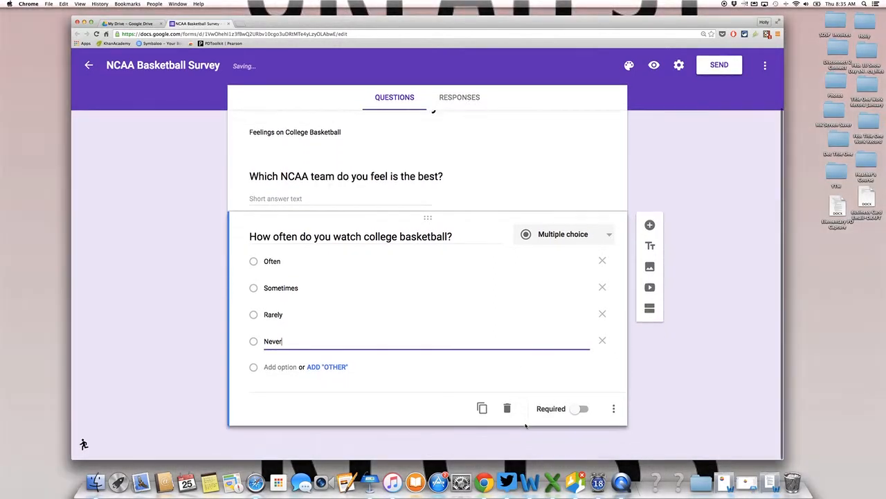
pyautogui.click(584, 410)
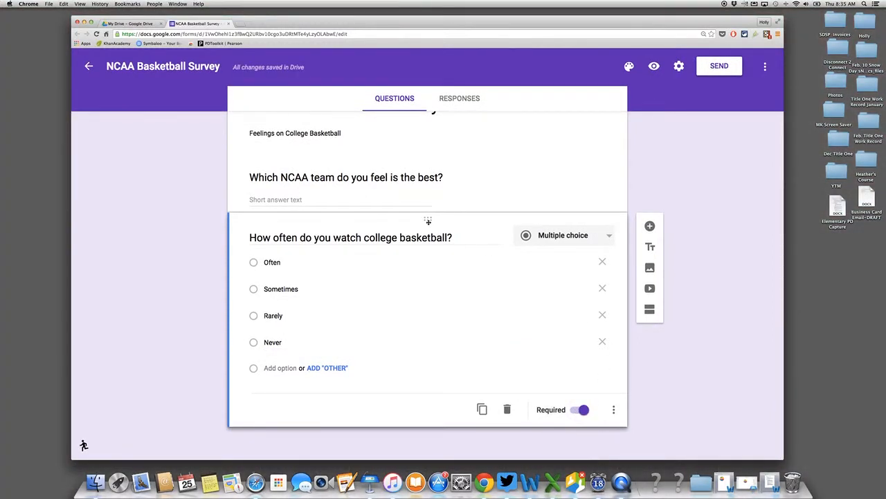
pyautogui.moveTo(428, 221)
pyautogui.mouseDown()
pyautogui.moveTo(430, 187)
pyautogui.moveTo(430, 238)
pyautogui.mouseUp()
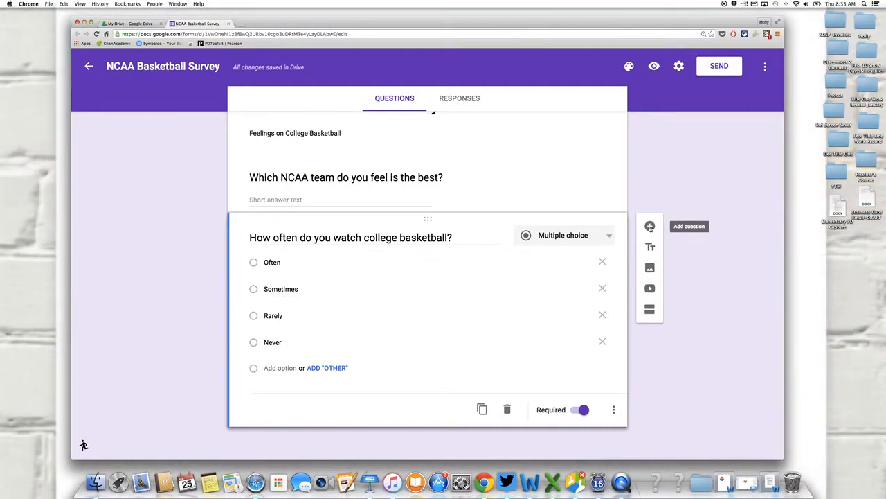
# Add a third question reading "Basketball is the best sport to watch."
pyautogui.click(650, 226)
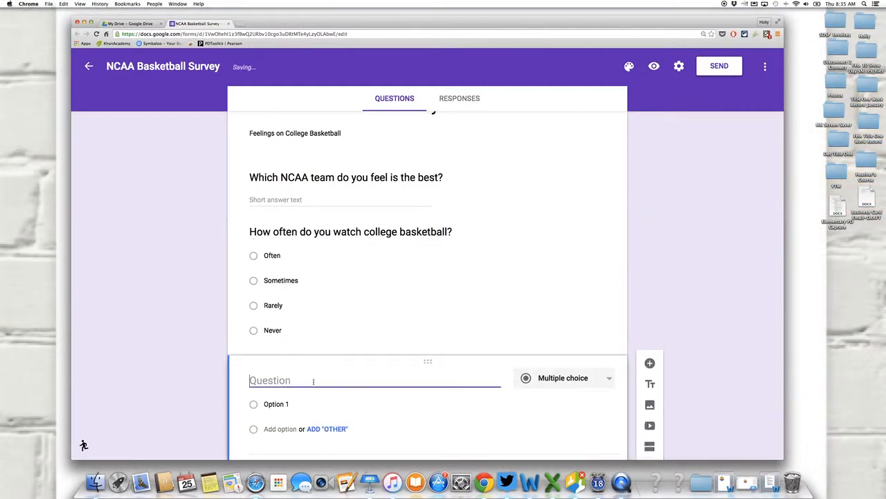
pyautogui.write('Baske')
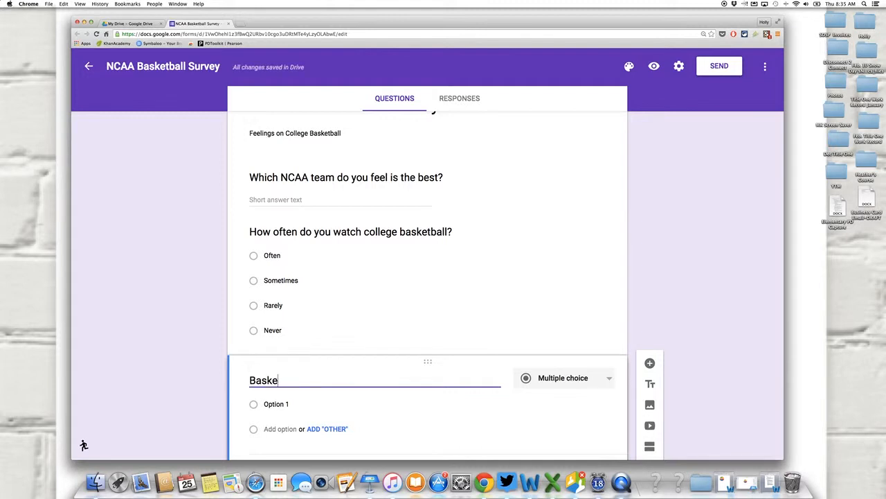
pyautogui.write('tball is the best sport to watch.')
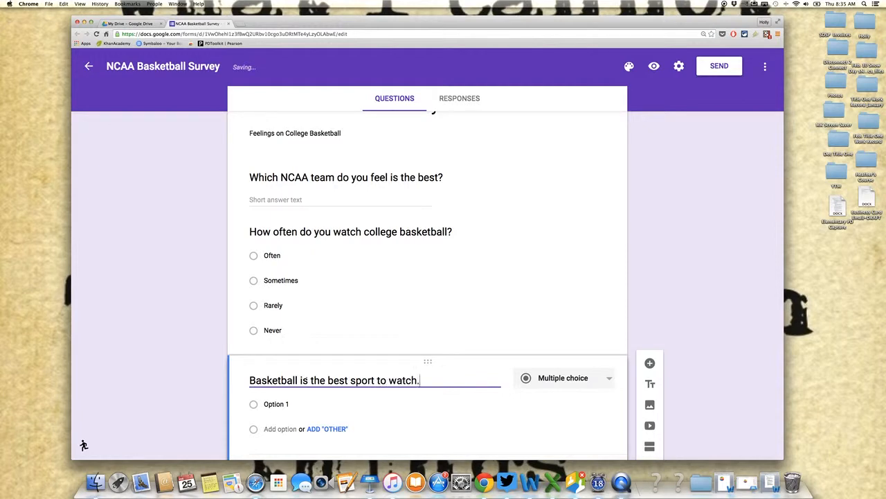
# Give the third question the answer options True and False, and make it required
pyautogui.click(275, 404)
pyautogui.write('True')
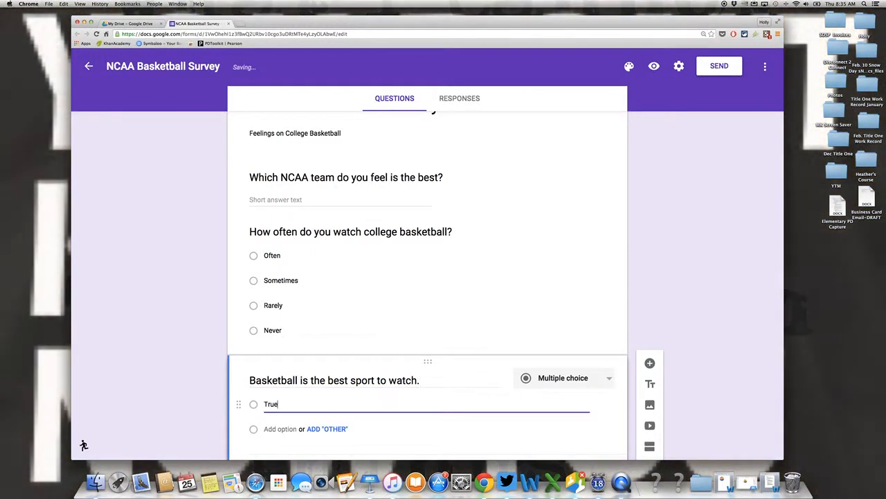
pyautogui.click(286, 429)
pyautogui.write('False')
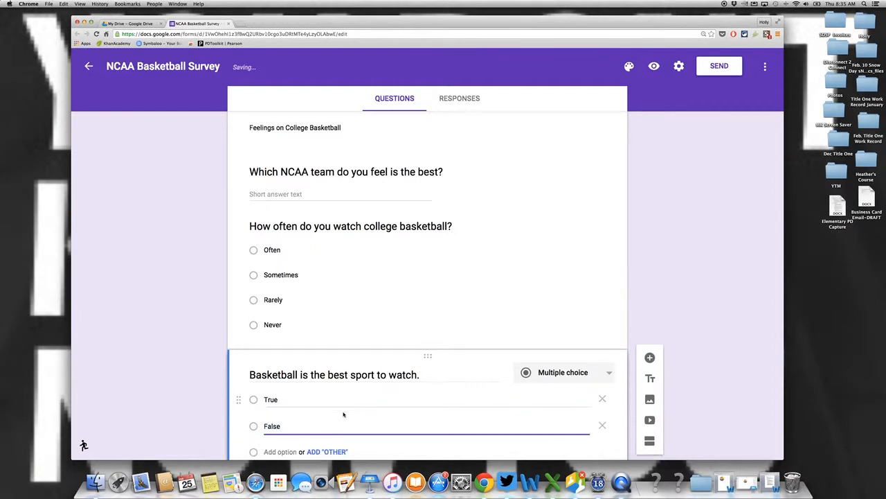
pyautogui.scroll(-3, 342, 413)
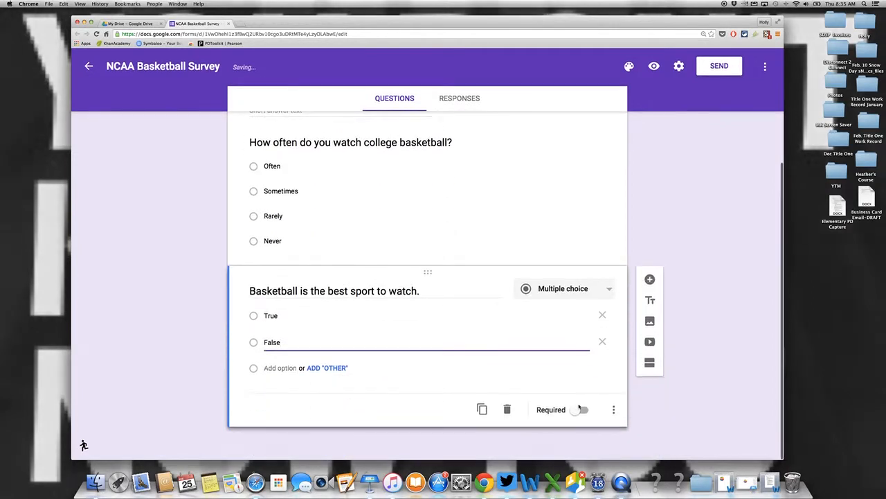
pyautogui.write('e')
pyautogui.click(580, 409)
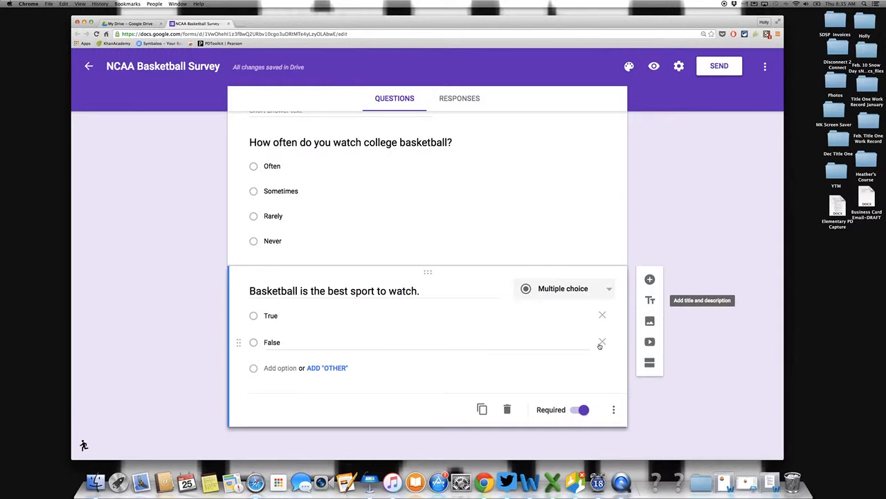
# Search YouTube for "Colby College Basketball bench" and insert the video "Colby College Men's Basketball - Bench Celebrations" below the third question
pyautogui.scroll(5, 594, 350)
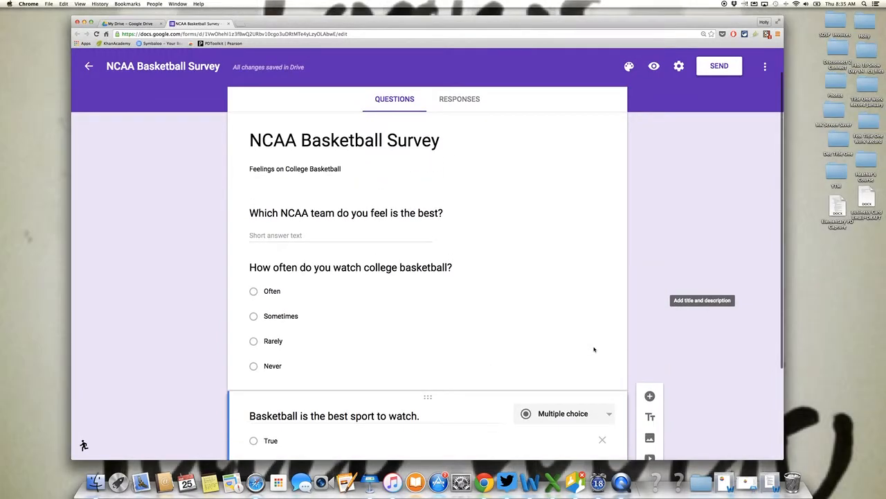
pyautogui.scroll(-3, 594, 349)
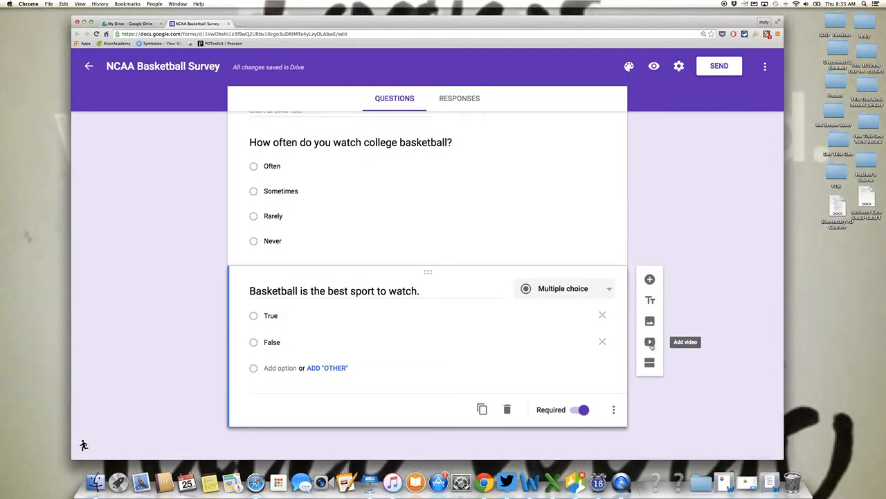
pyautogui.click(650, 342)
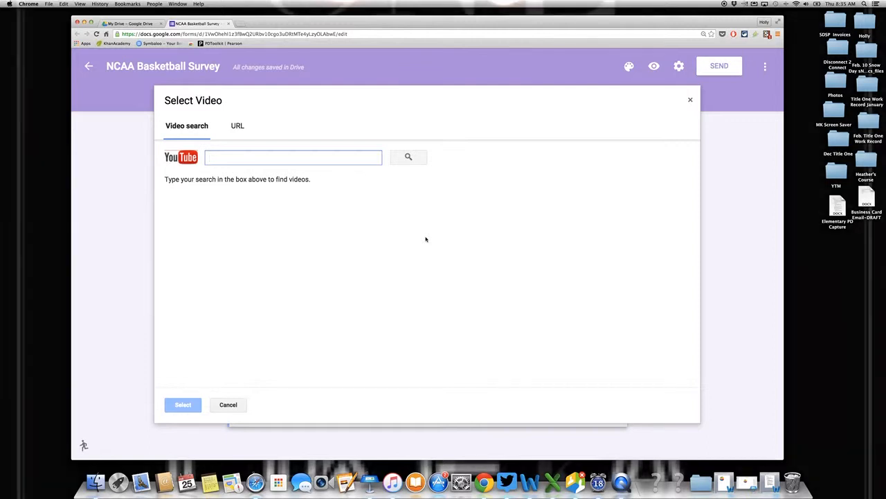
pyautogui.write('Colby C')
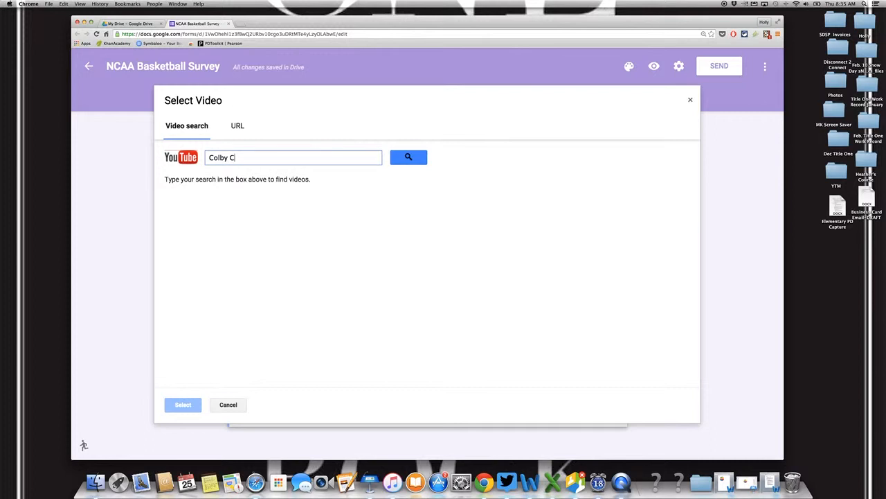
pyautogui.write('ollege Bas')
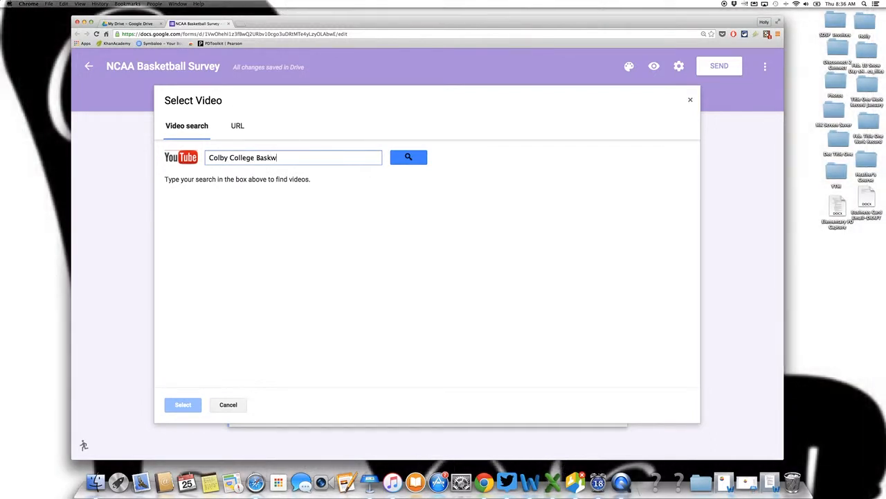
pyautogui.write('ketball bench')
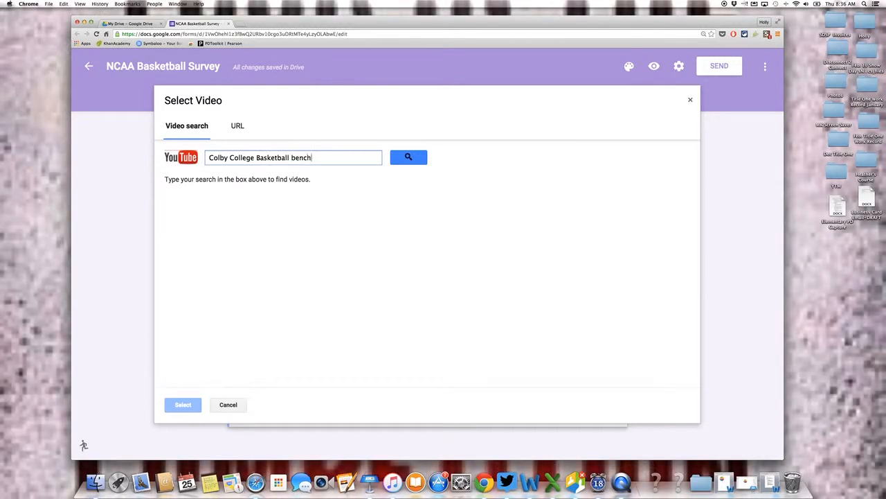
pyautogui.click(408, 158)
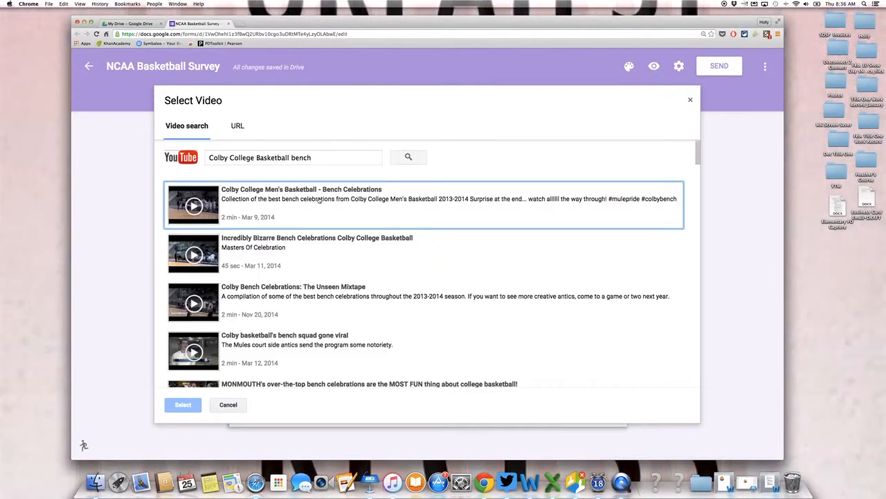
pyautogui.click(305, 211)
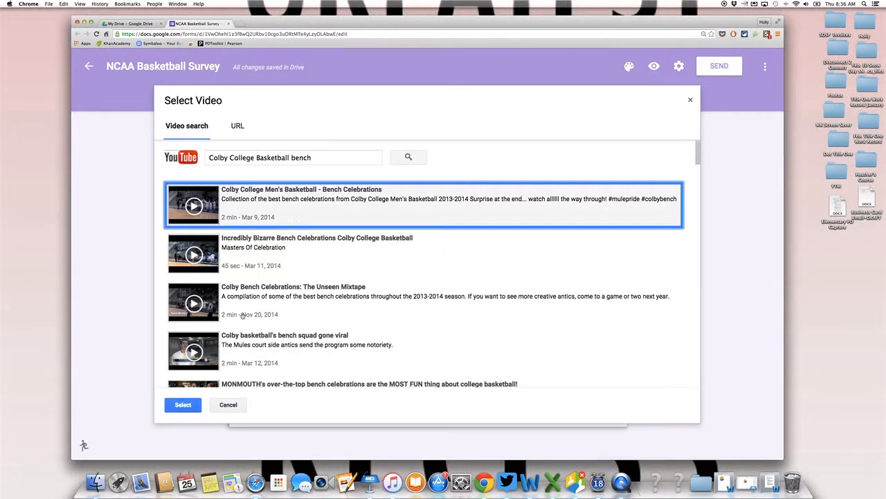
pyautogui.click(196, 408)
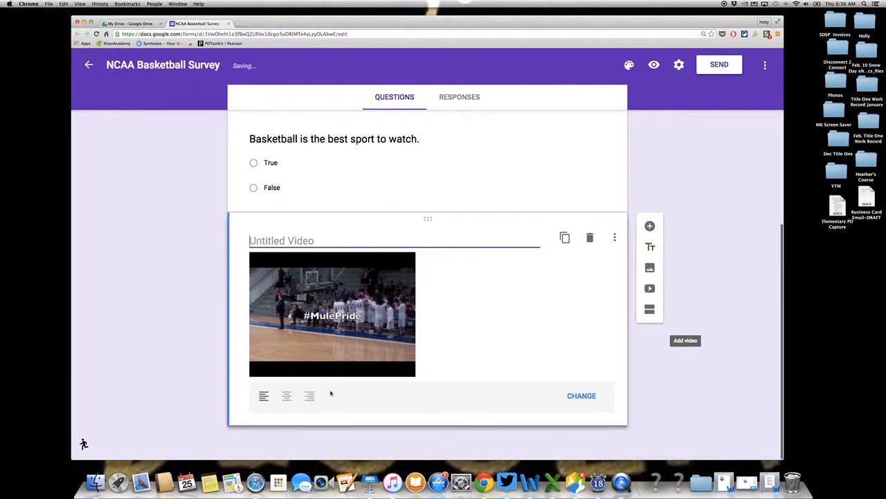
# Center the inserted video and title it "Colby College Bench"
pyautogui.click(286, 398)
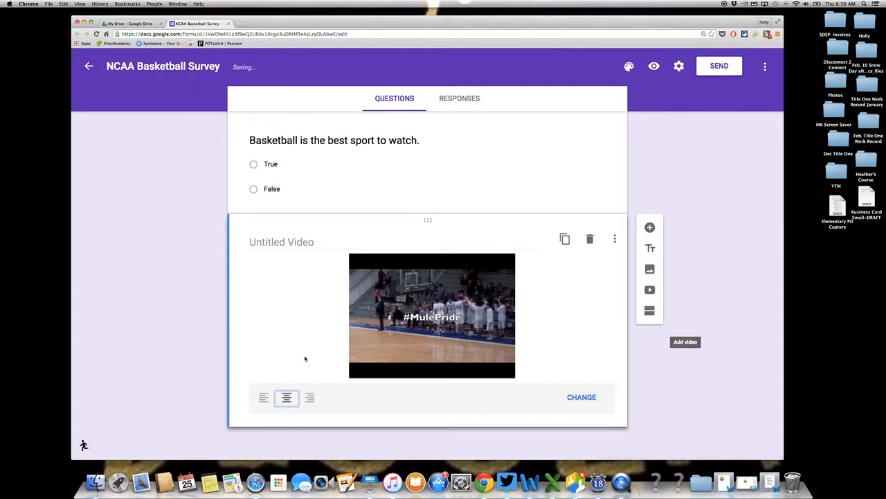
pyautogui.click(297, 241)
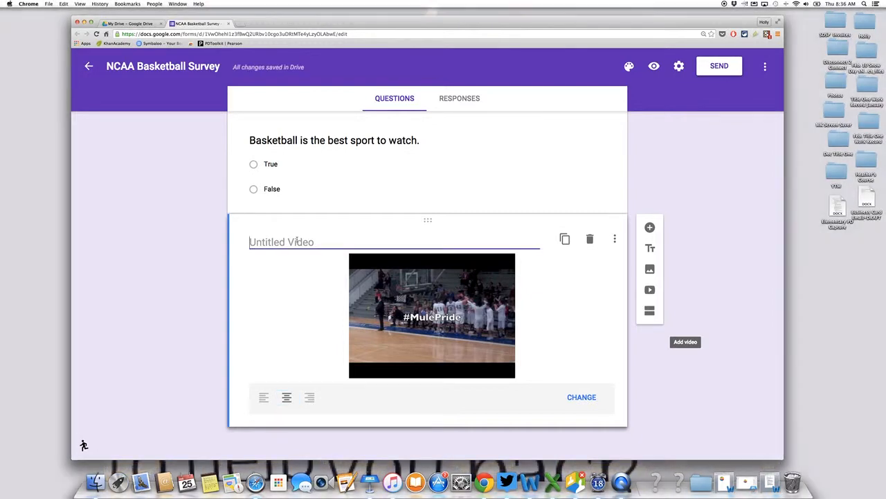
pyautogui.write('Col')
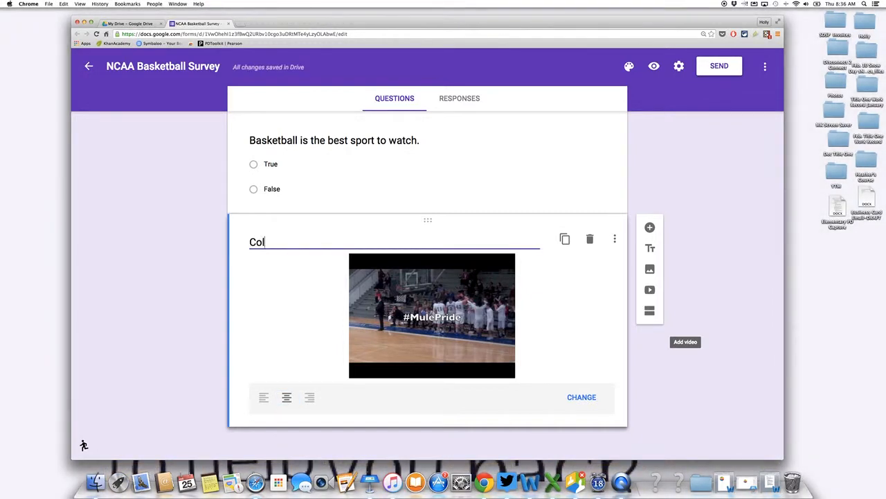
pyautogui.write('by College Bench')
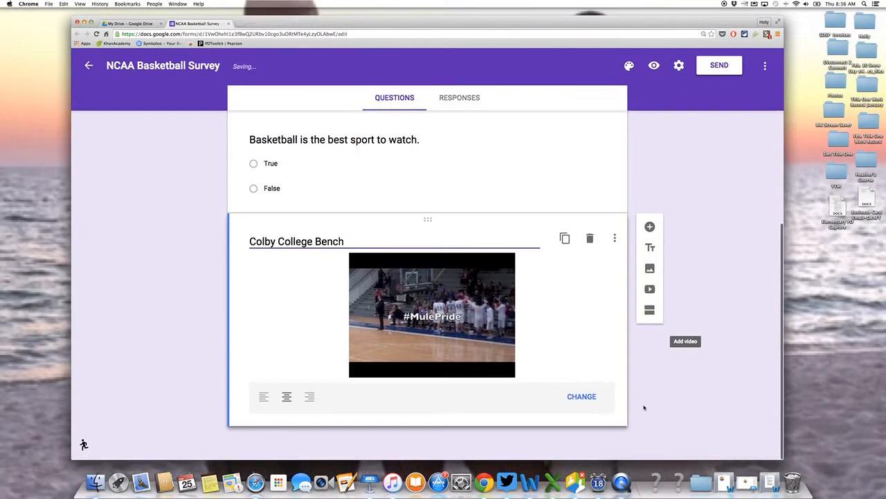
# Add a question below the video reading "How important are the bench players to a teams success?"
pyautogui.click(650, 227)
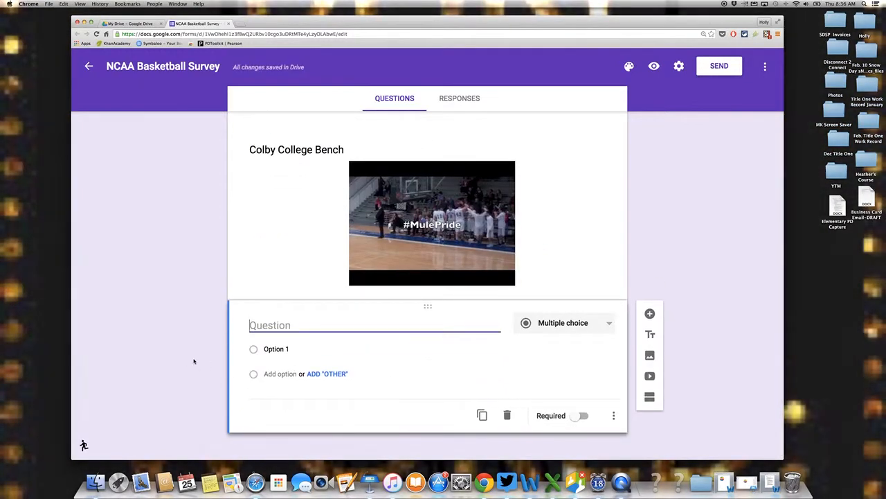
pyautogui.write('How i')
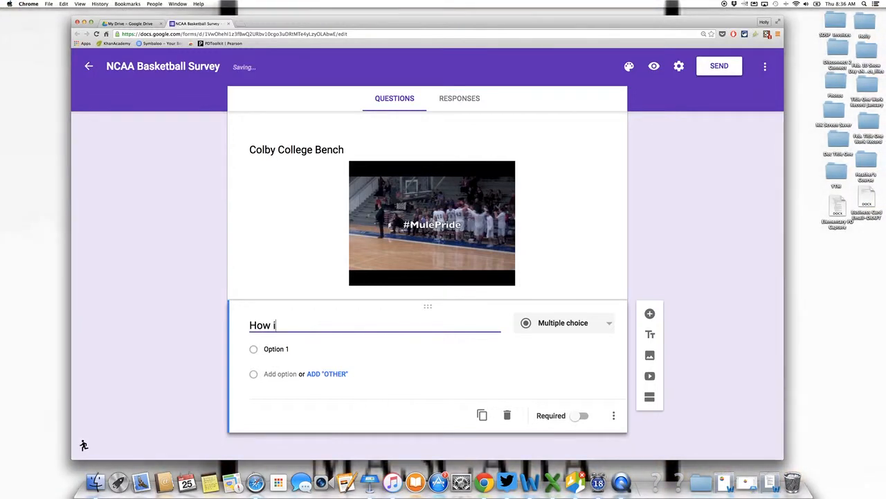
pyautogui.write('mportant are the bech')
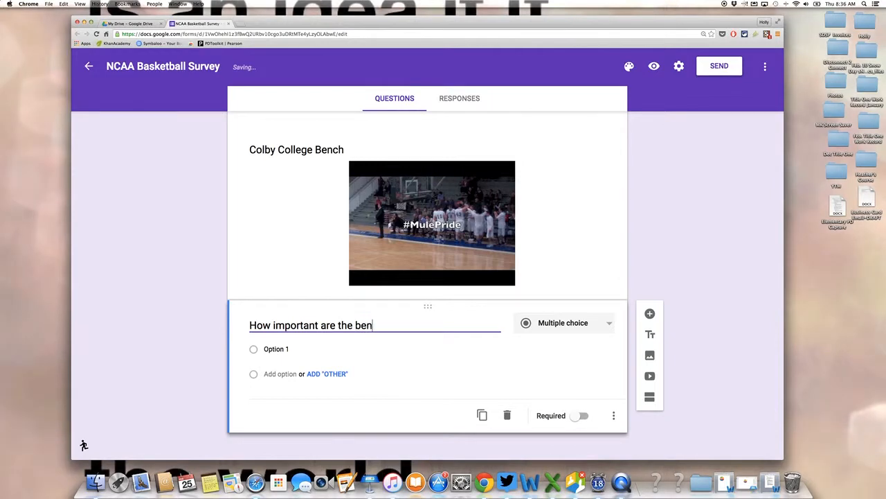
pyautogui.press('BackSpace')
pyautogui.press('BackSpace')
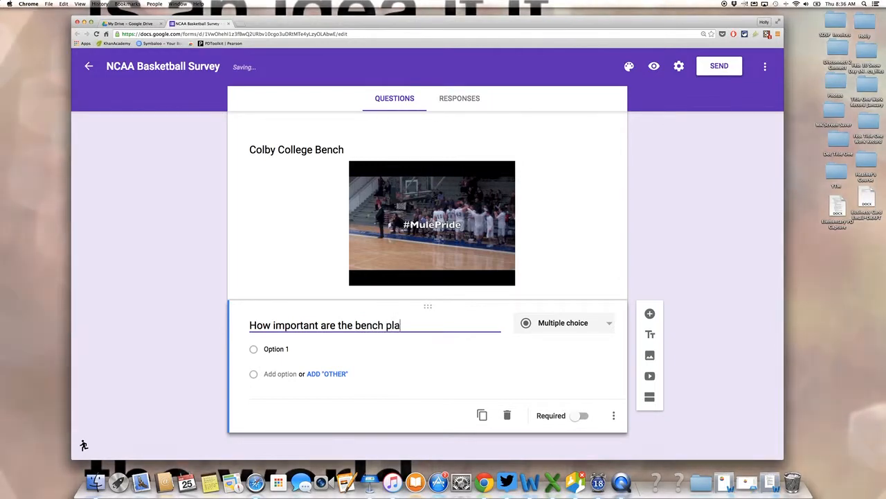
pyautogui.write('yers to a teams su')
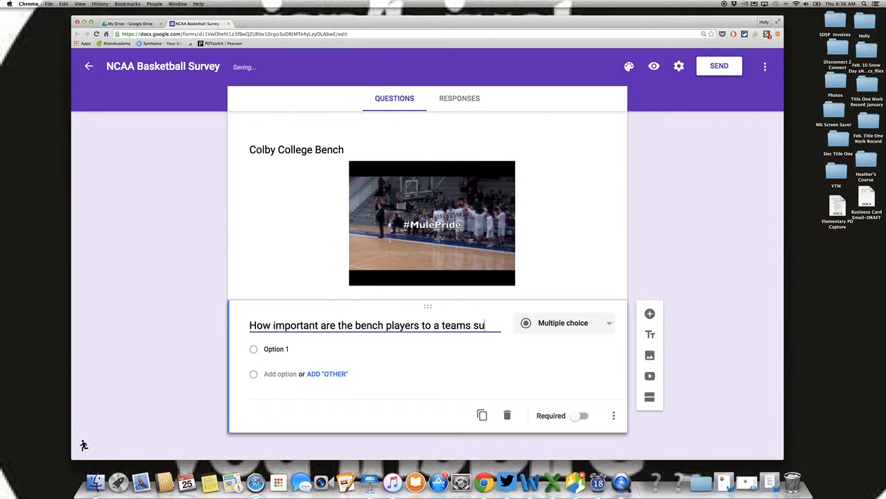
pyautogui.write('ccess?')
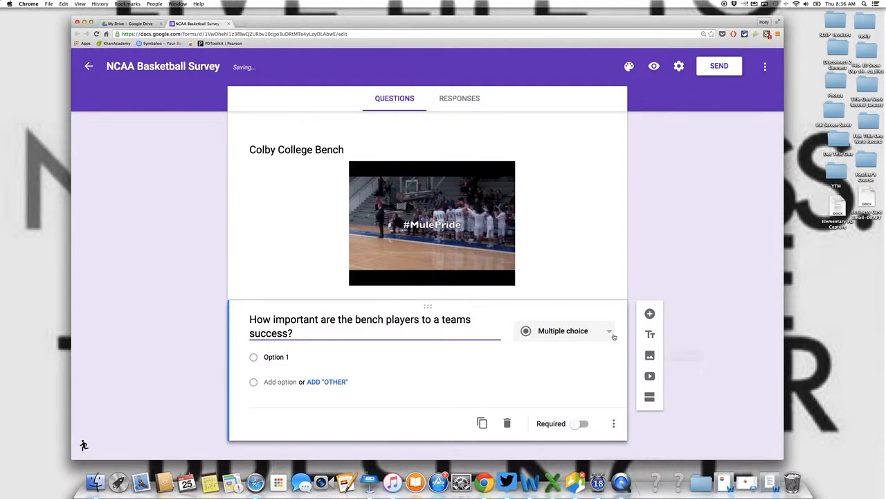
# Turn the bench players question into a required Paragraph question and append "Explain." to its text
pyautogui.click(613, 337)
pyautogui.click(570, 303)
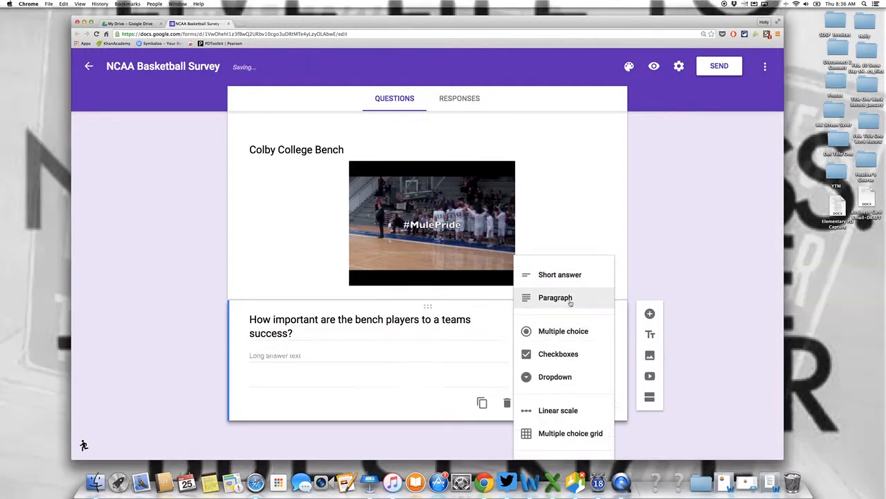
pyautogui.tripleClick(348, 338)
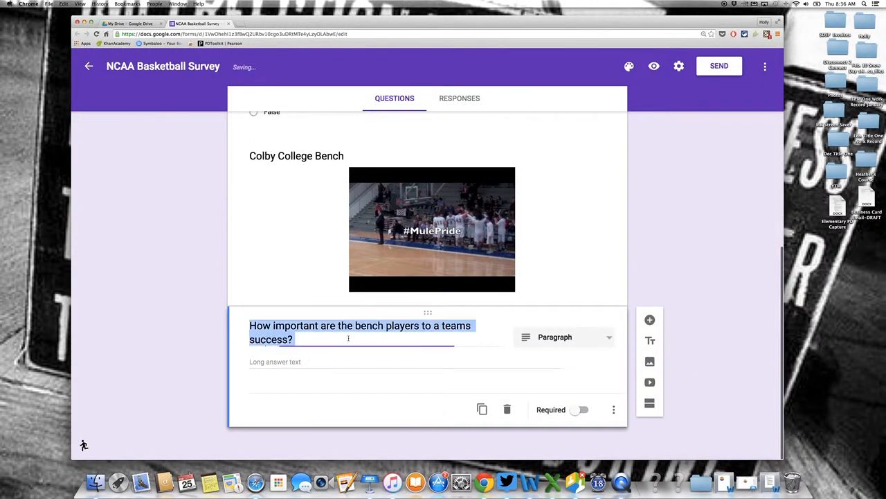
pyautogui.click(348, 338)
pyautogui.write('Explain.')
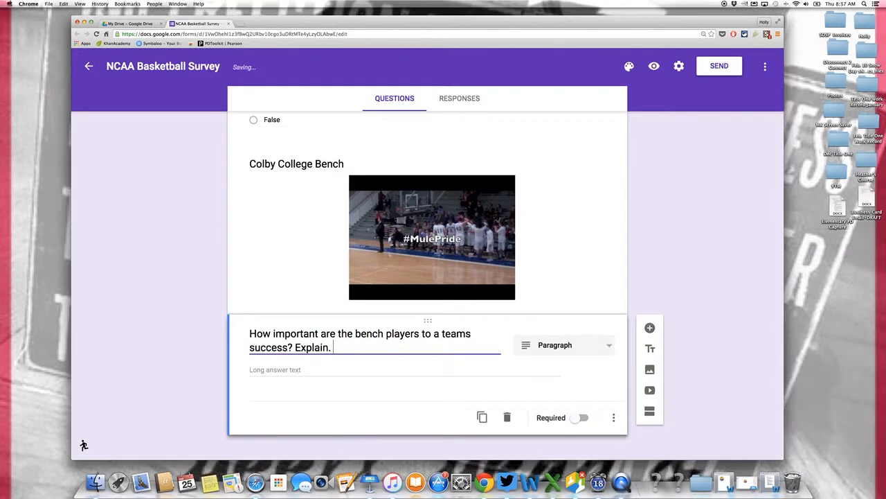
pyautogui.scroll(-1, 633, 353)
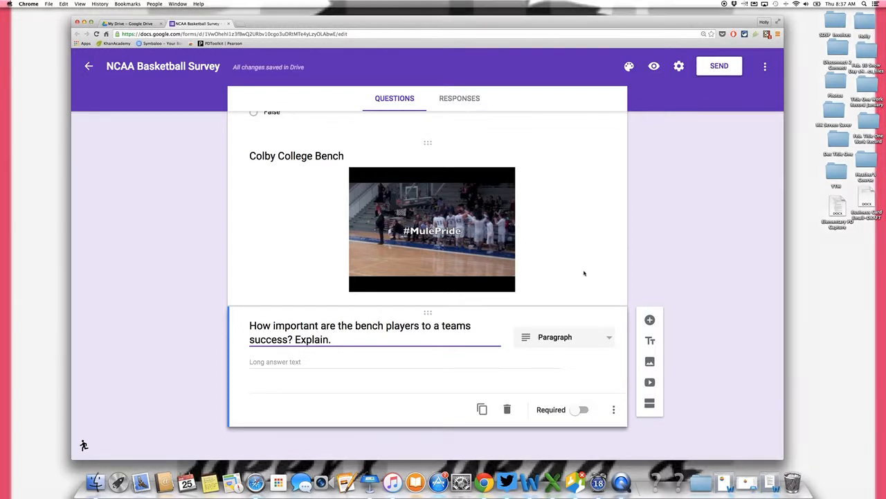
pyautogui.click(580, 409)
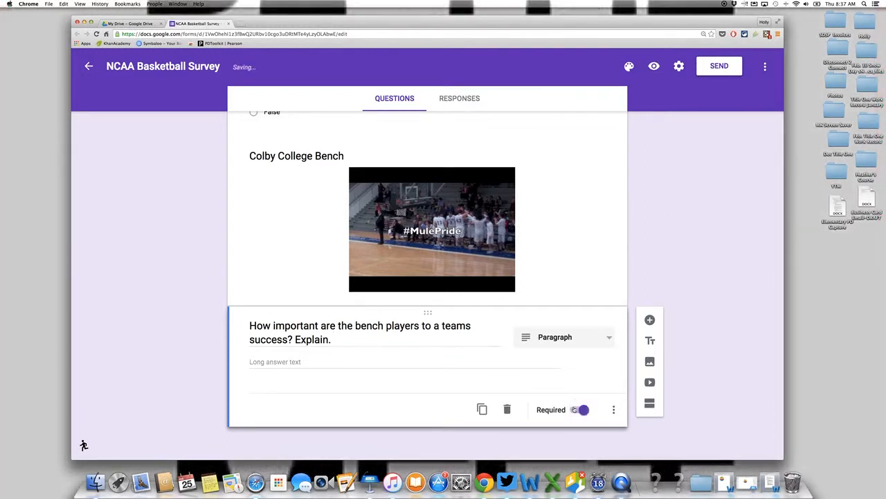
# Open the form's image theme gallery and browse the header images in the Illustrations category
pyautogui.scroll(5, 563, 282)
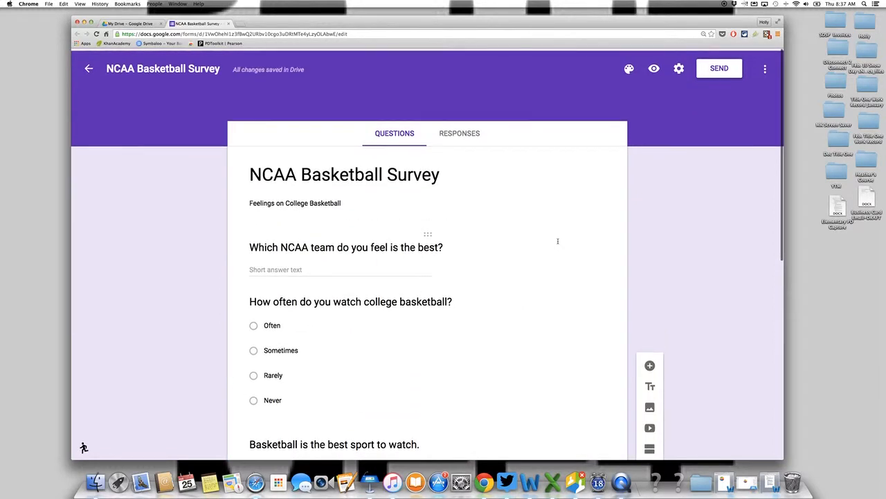
pyautogui.scroll(-1, 557, 241)
pyautogui.scroll(-3, 557, 241)
pyautogui.scroll(5, 557, 241)
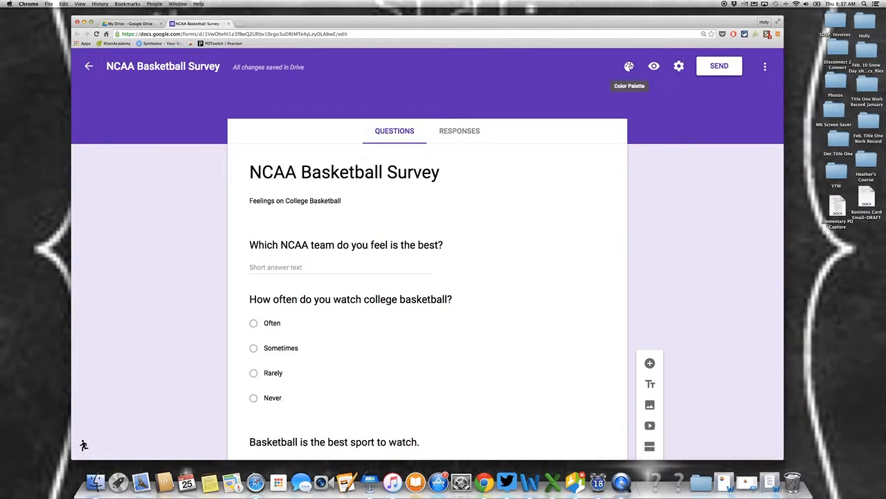
pyautogui.click(629, 66)
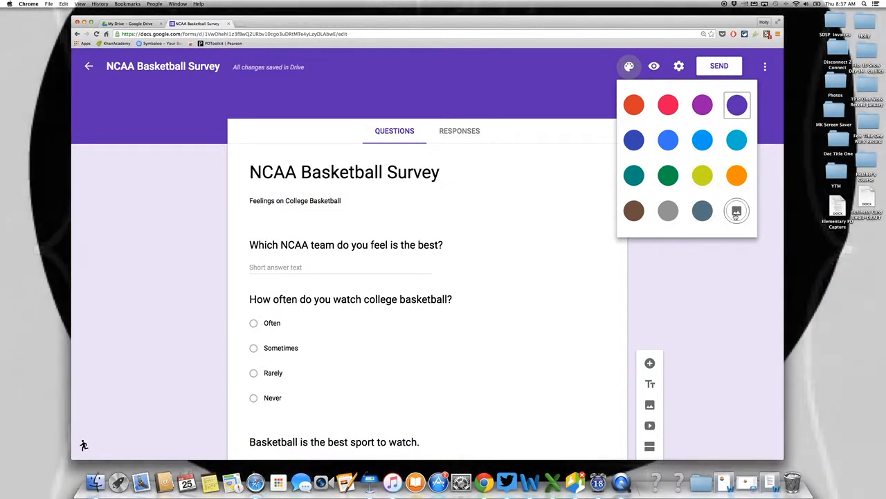
pyautogui.click(737, 210)
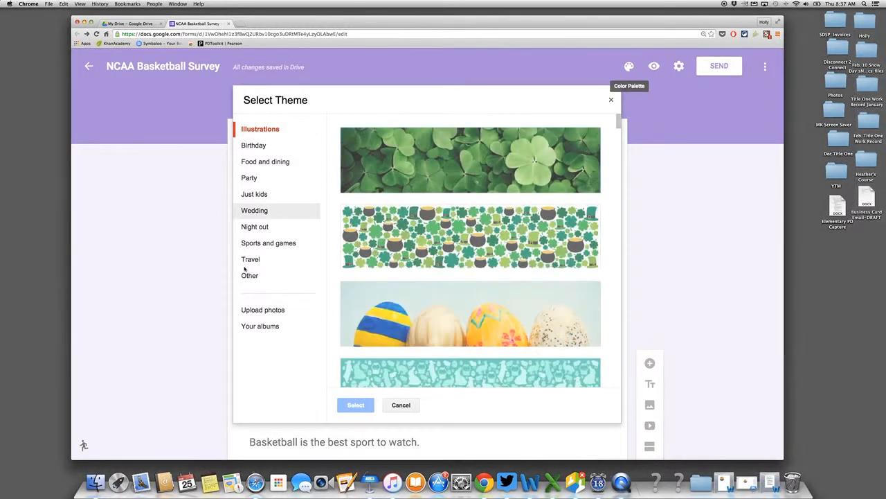
pyautogui.scroll(-10, 448, 298)
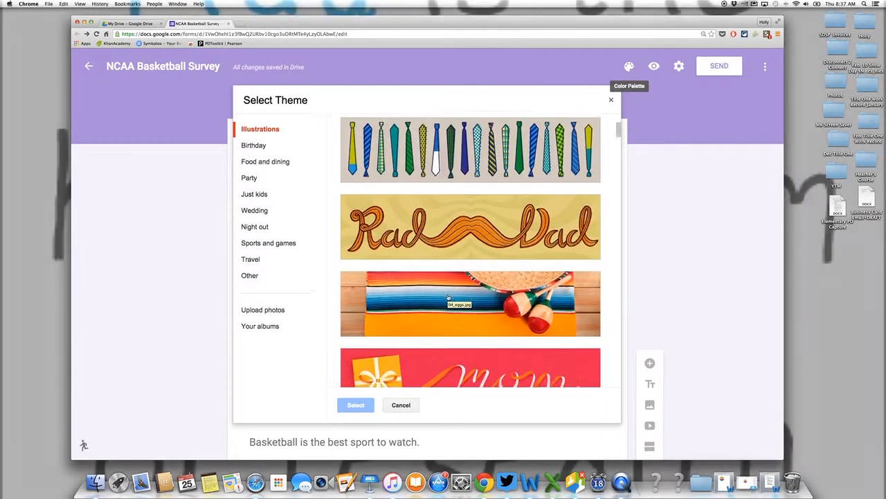
pyautogui.scroll(-10, 448, 298)
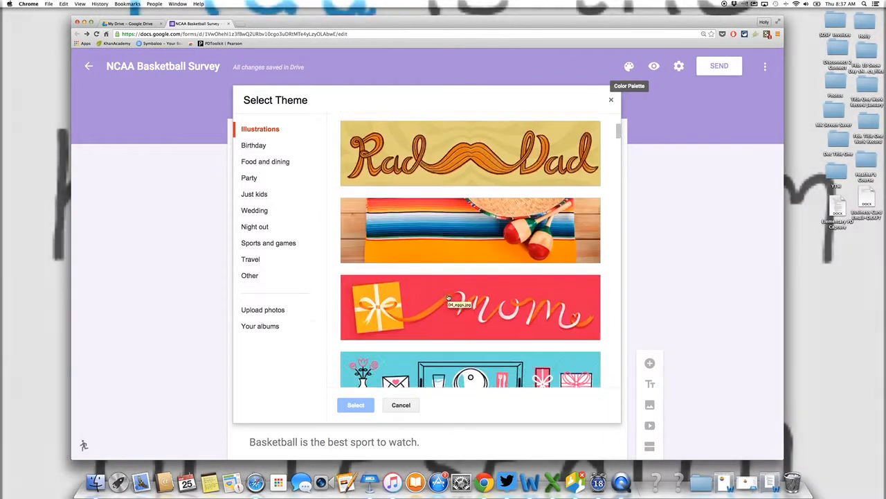
pyautogui.scroll(-10, 448, 298)
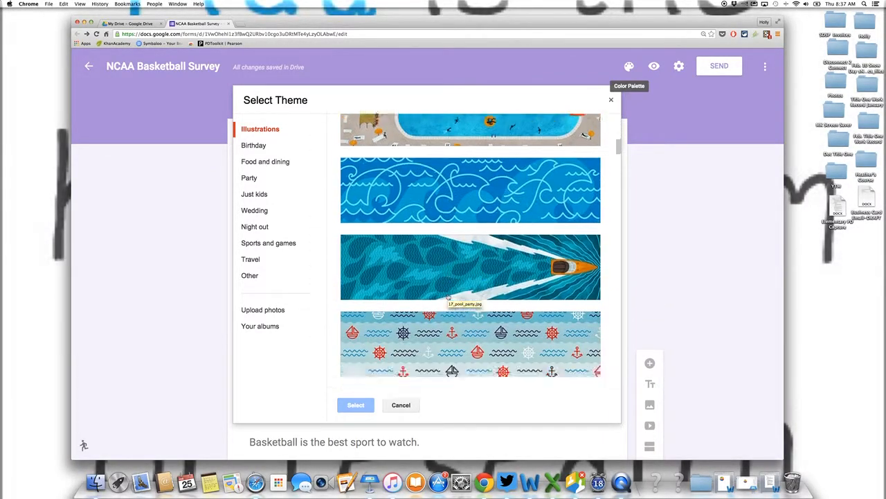
pyautogui.scroll(-10, 448, 288)
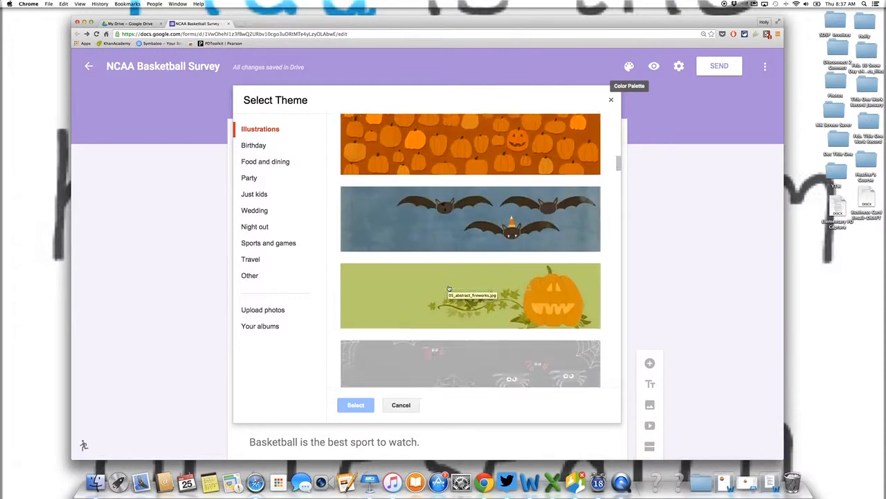
pyautogui.scroll(-10, 449, 287)
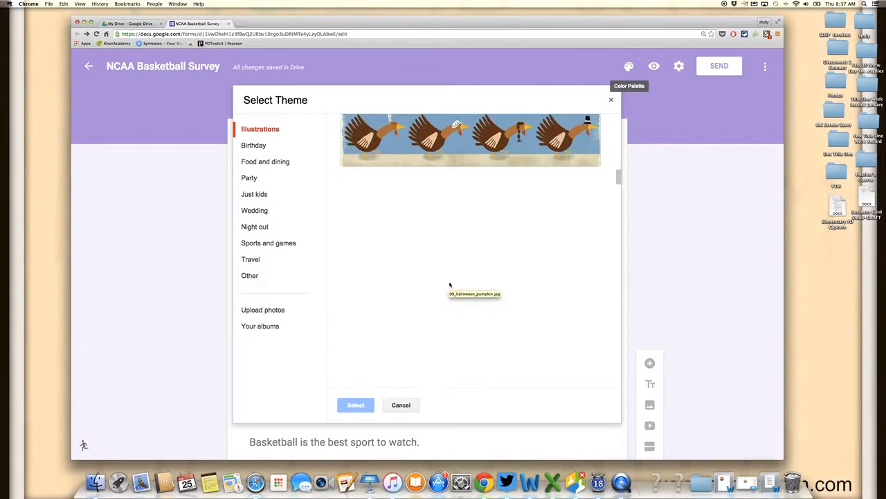
pyautogui.scroll(-10, 450, 284)
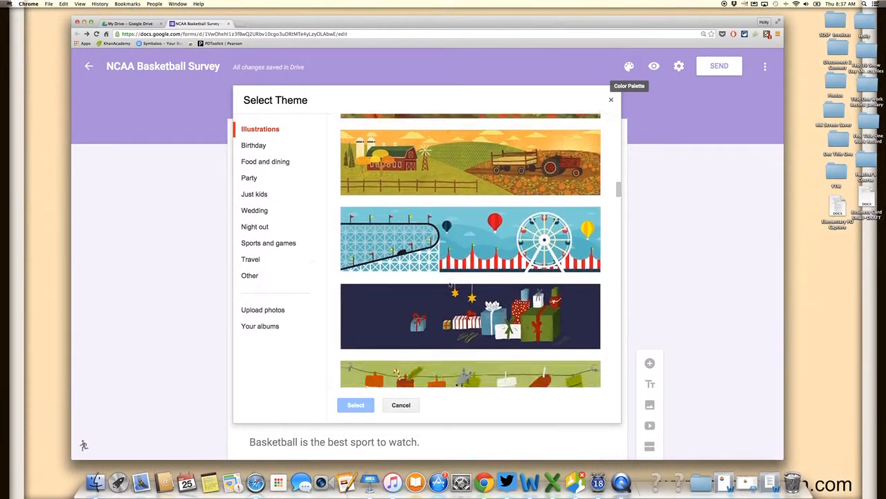
# Apply the Sports and games theme image showing a row of basketballs against a brick wall
pyautogui.click(270, 244)
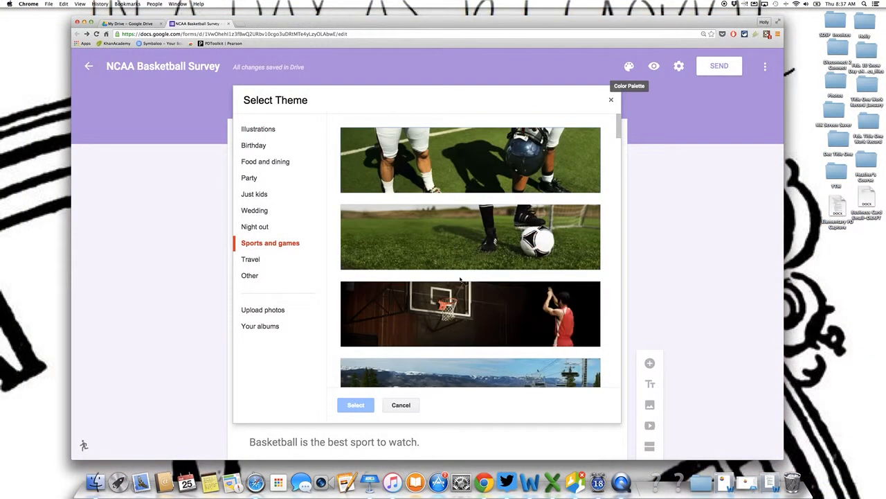
pyautogui.scroll(-8, 460, 280)
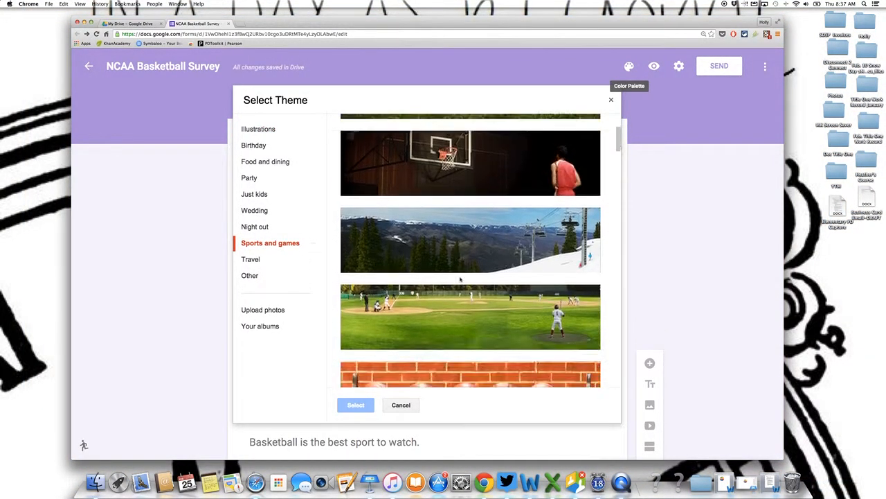
pyautogui.scroll(1, 460, 280)
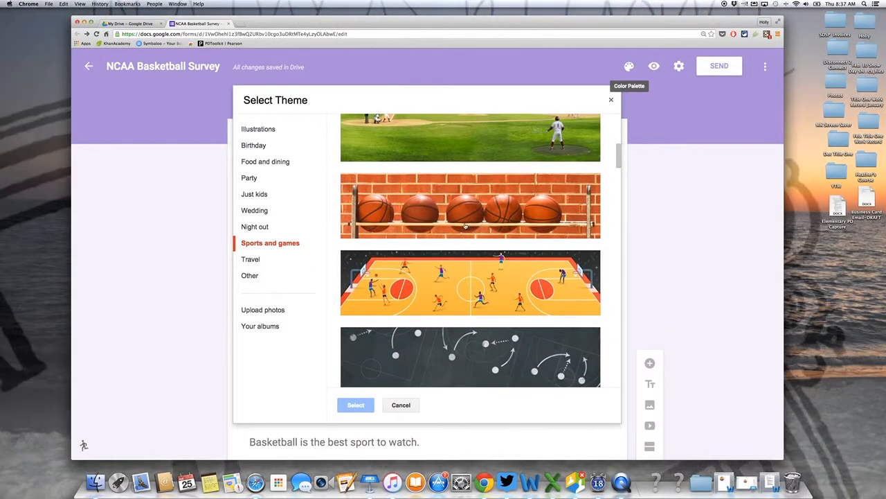
pyautogui.click(465, 226)
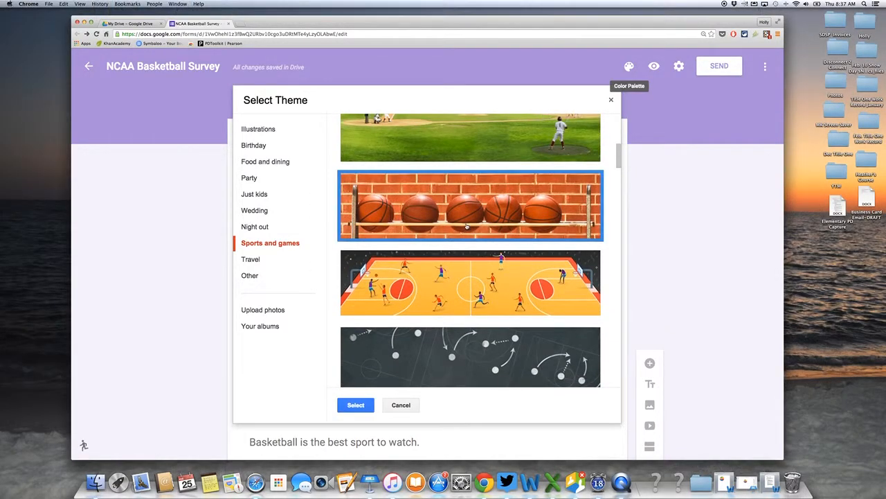
pyautogui.click(346, 406)
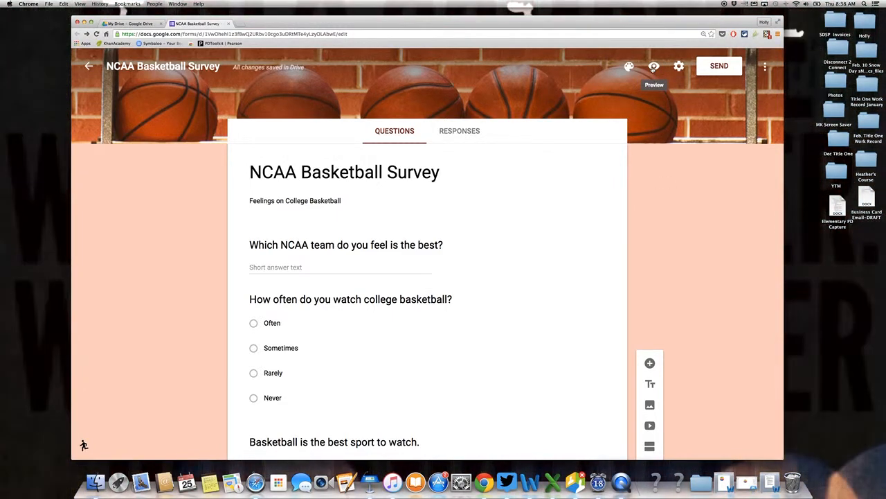
# Enable the progress bar in the form's settings and save them
pyautogui.click(680, 66)
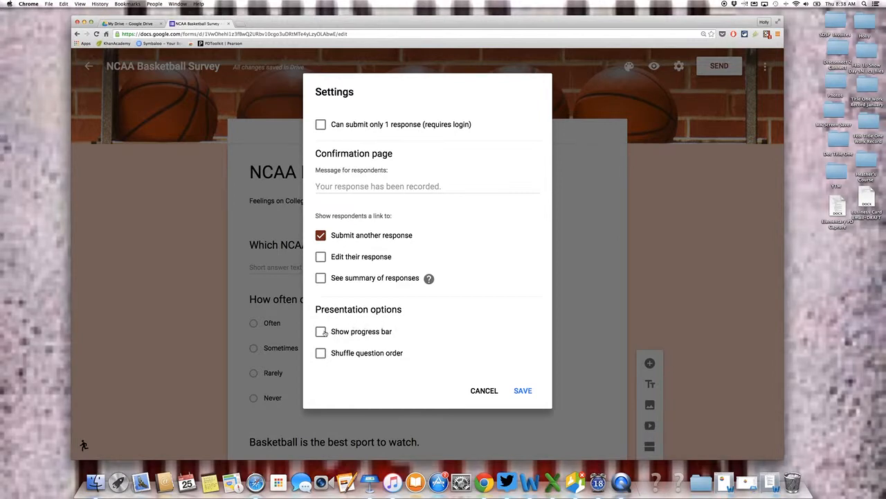
pyautogui.click(322, 332)
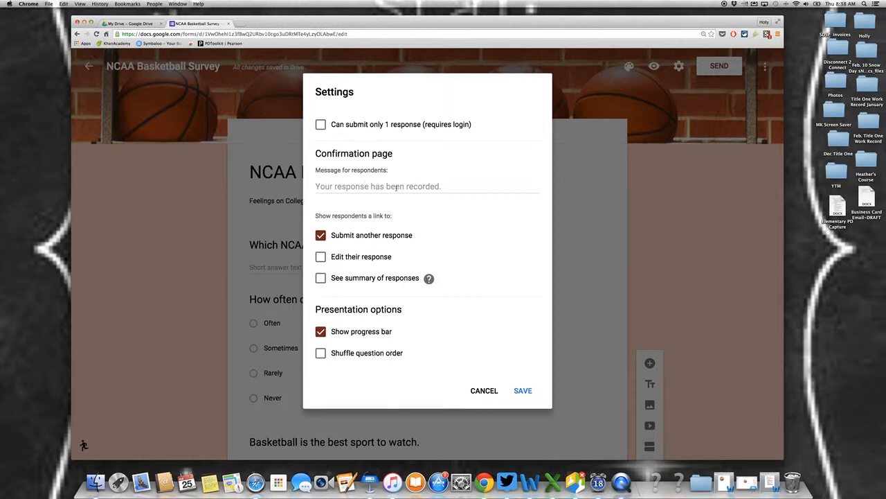
pyautogui.click(396, 187)
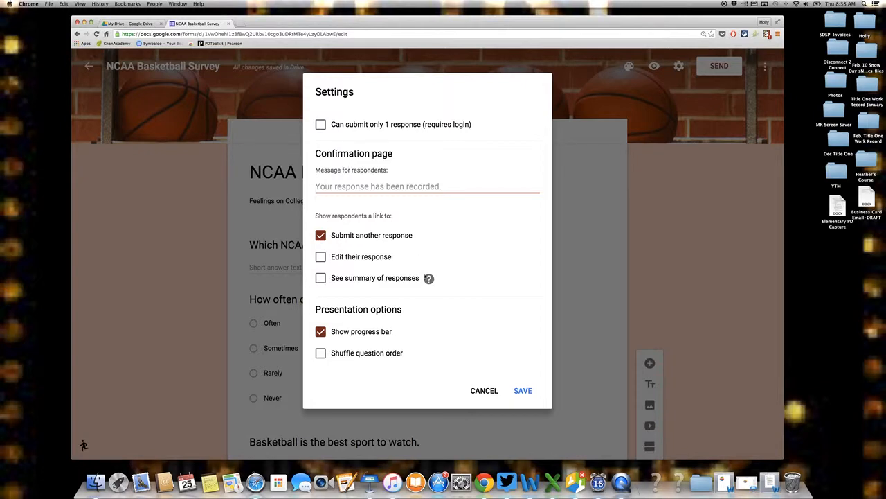
pyautogui.click(524, 391)
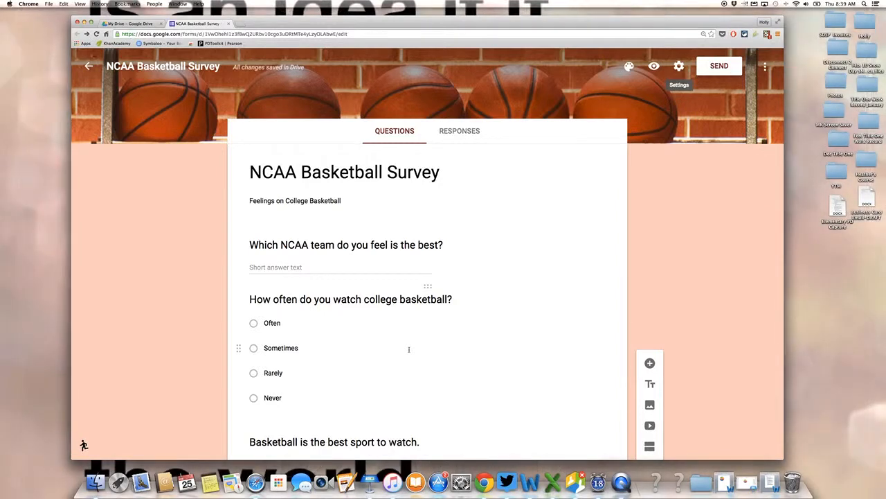
# Create a shortened sharing URL for the form, copy it and close the sharing dialog
pyautogui.scroll(-10, 704, 315)
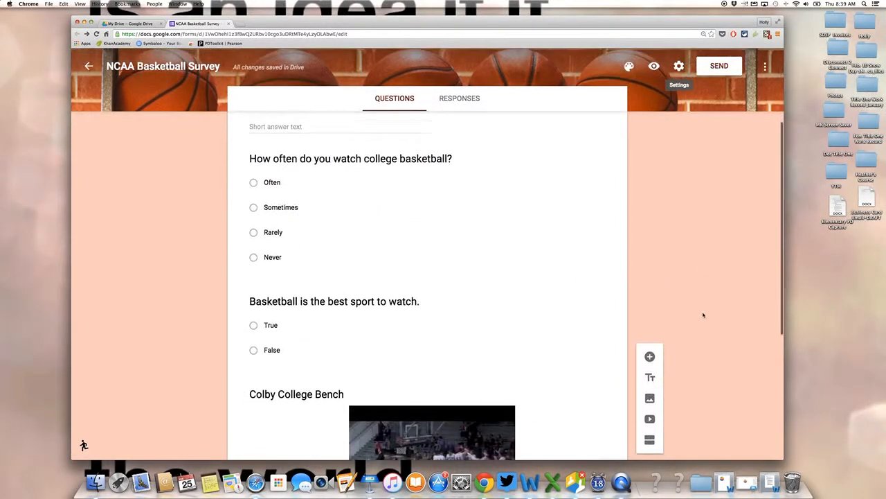
pyautogui.scroll(10, 704, 315)
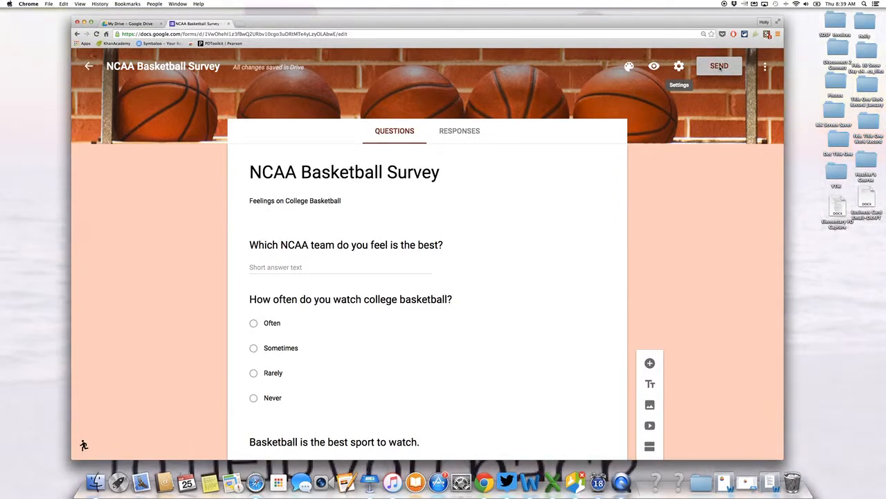
pyautogui.click(720, 67)
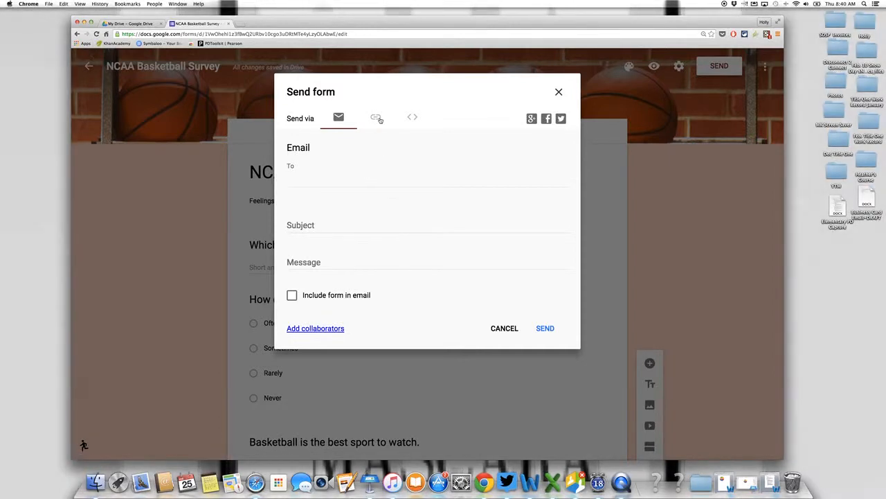
pyautogui.click(378, 119)
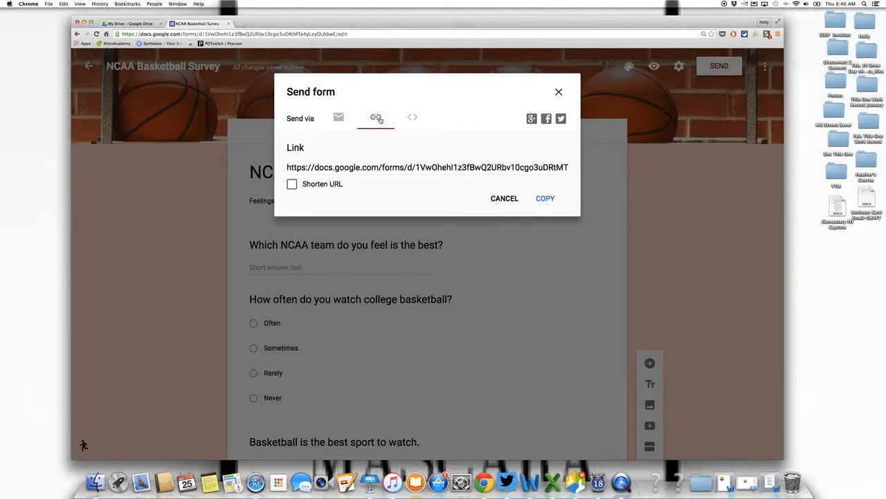
pyautogui.click(292, 184)
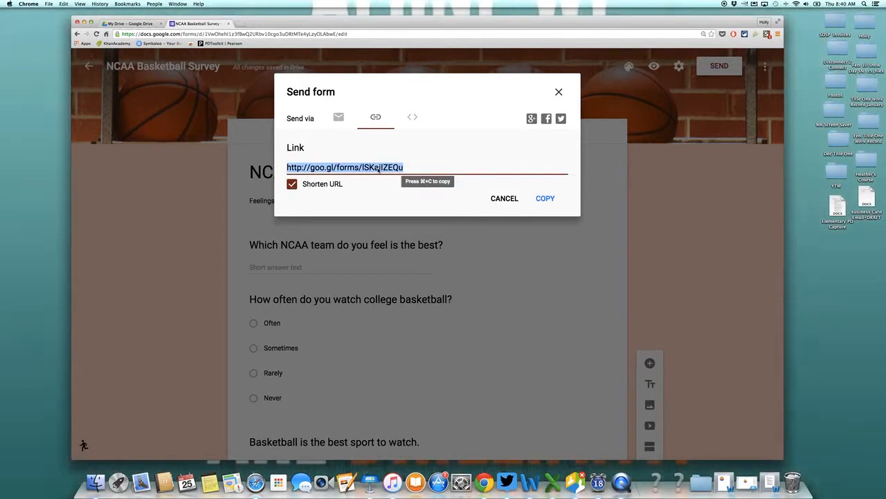
pyautogui.click(544, 203)
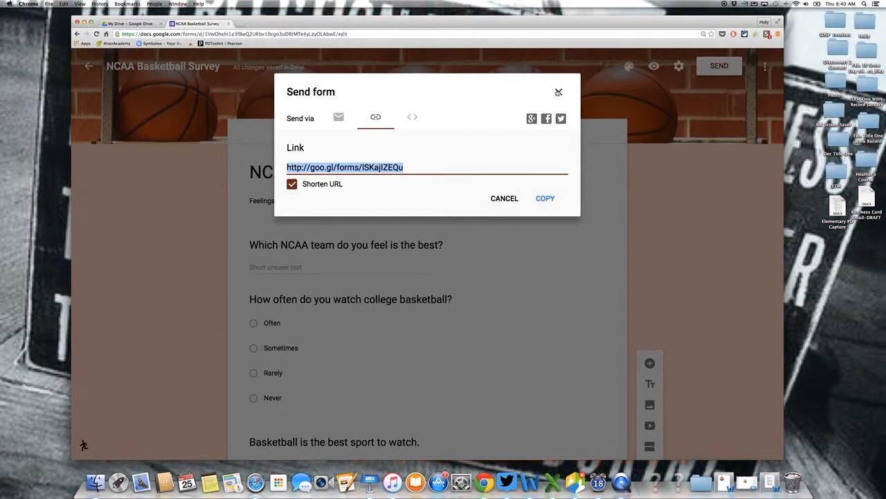
pyautogui.click(559, 92)
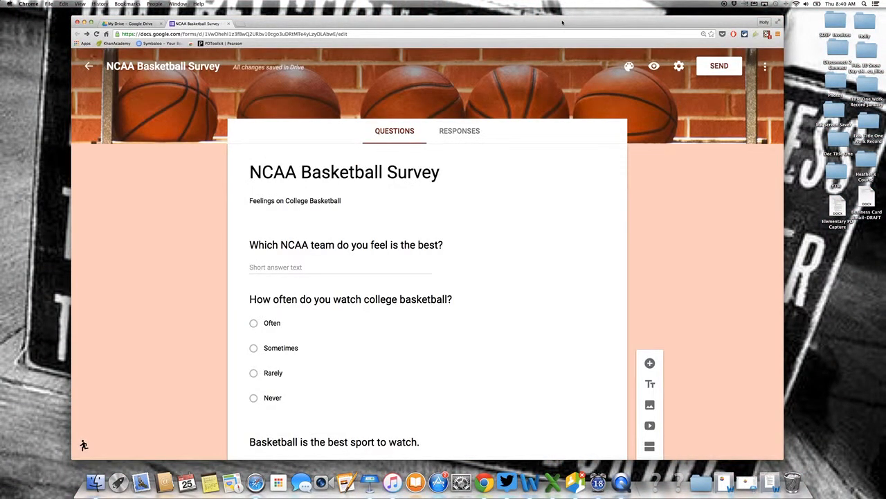
# Shift the browser window aside, switch to Safari and open the copied survey link there
pyautogui.moveTo(563, 22); pyautogui.dragTo(517, 22)
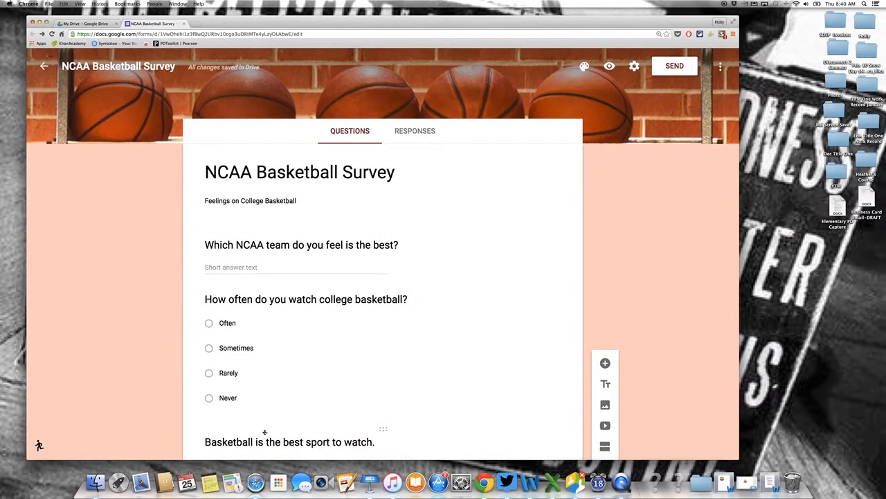
pyautogui.click(256, 483)
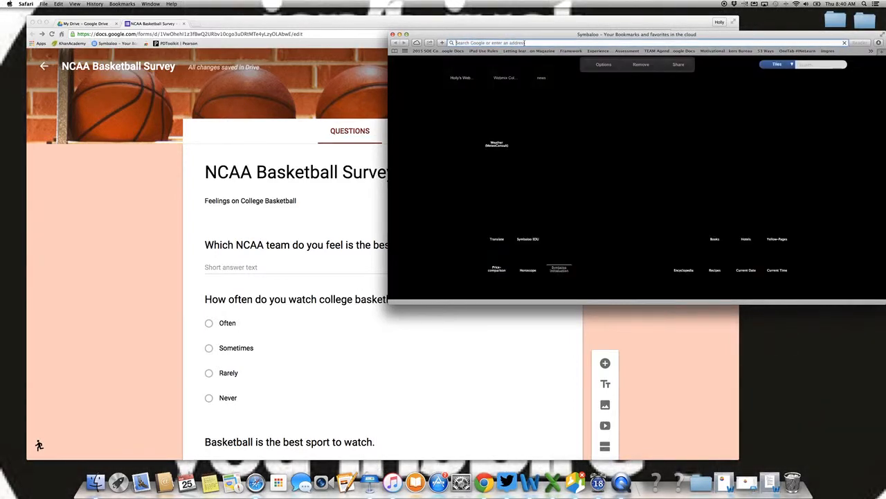
pyautogui.press('super+v')
pyautogui.press('Return')
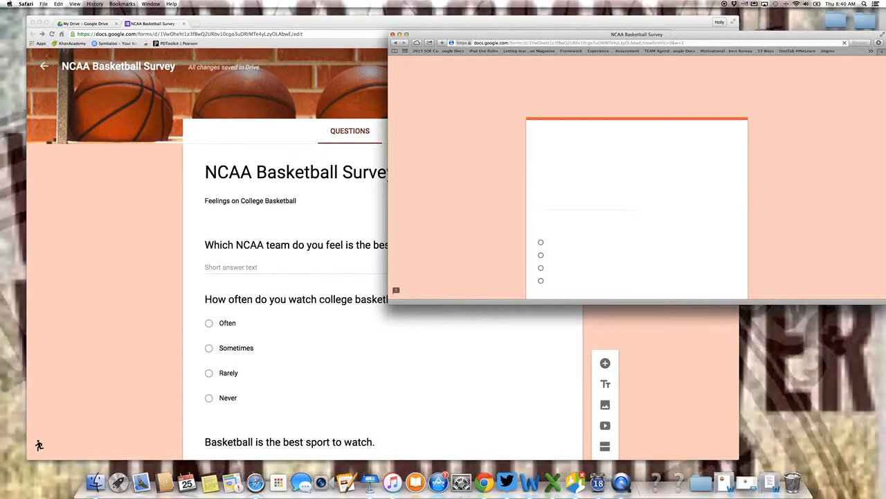
# Answer the survey's first three questions with Kansas as the best team, Often for watching college basketball, and False for best sport
pyautogui.click(592, 206)
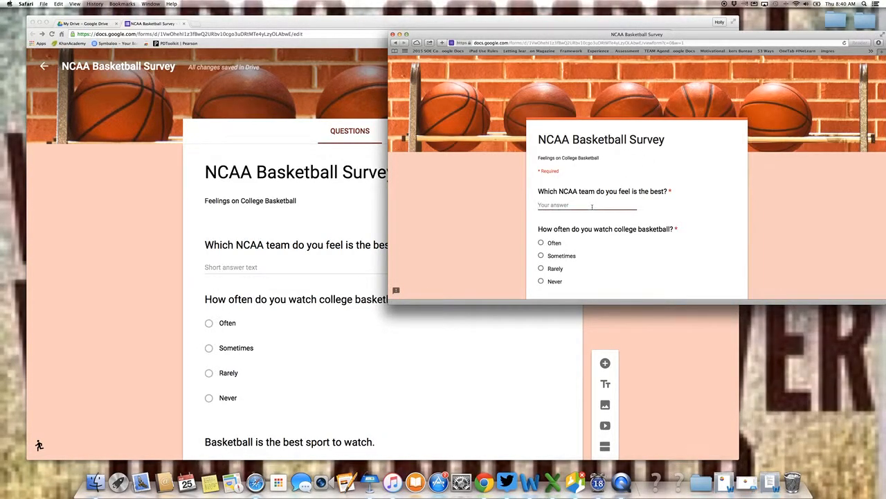
pyautogui.write('Kansas')
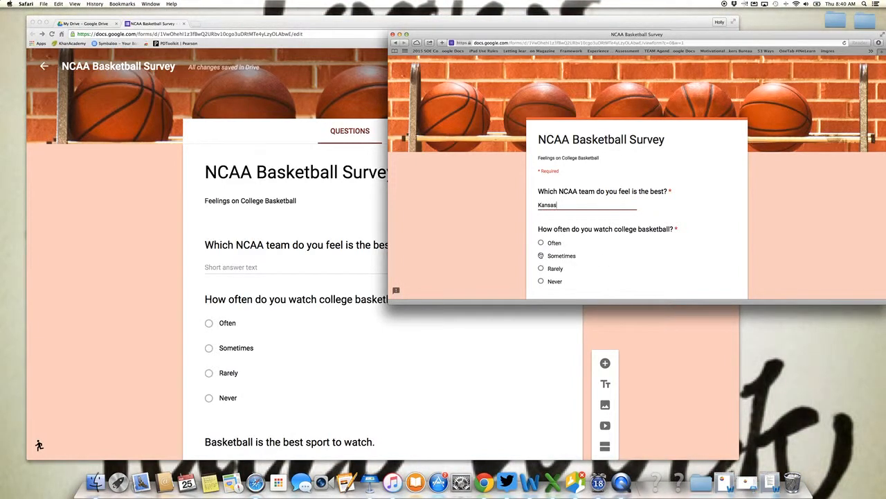
pyautogui.click(541, 243)
pyautogui.scroll(-3, 589, 236)
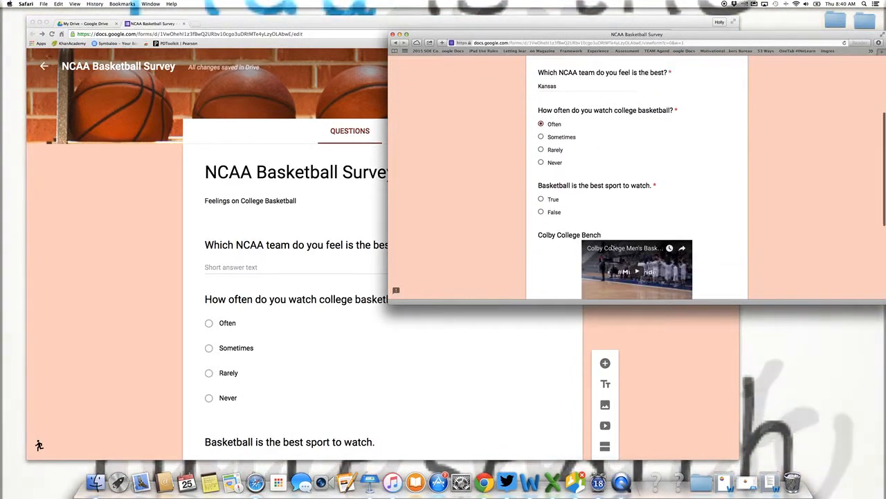
pyautogui.click(541, 212)
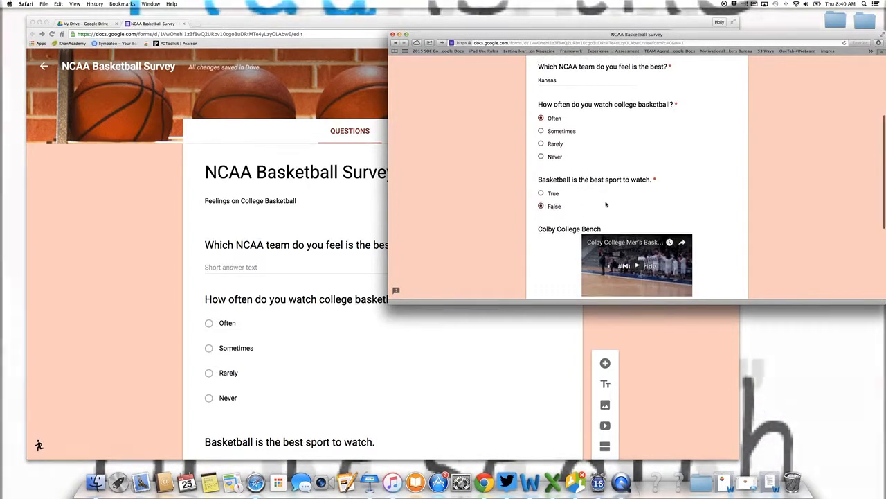
# Answer the question on bench players' importance with "Very important" and submit the survey response
pyautogui.scroll(-3, 607, 204)
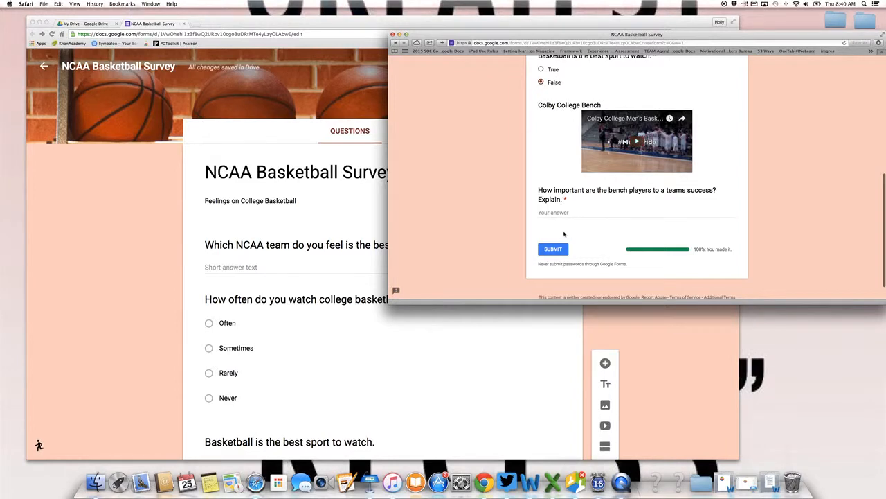
pyautogui.click(562, 212)
pyautogui.write('Ve')
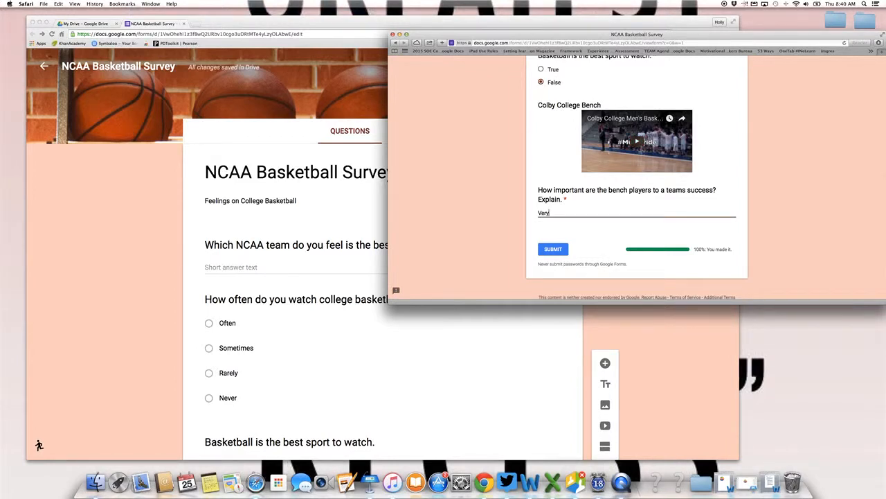
pyautogui.write('ry important')
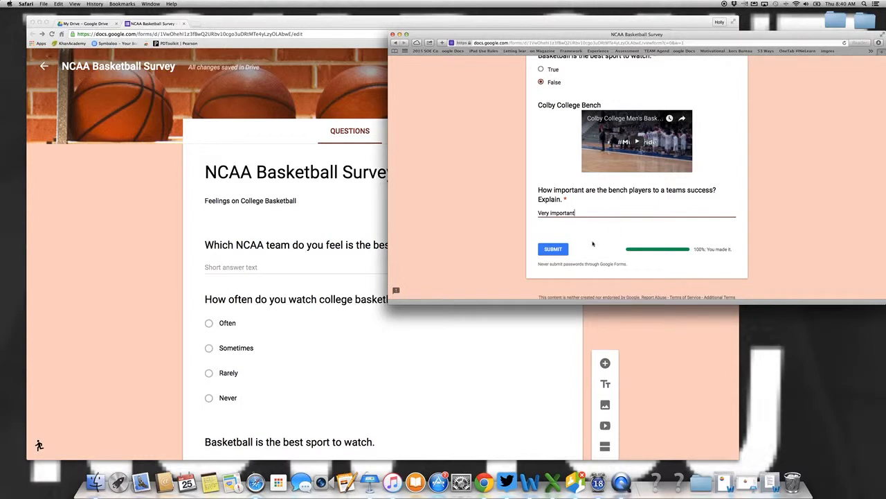
pyautogui.click(551, 250)
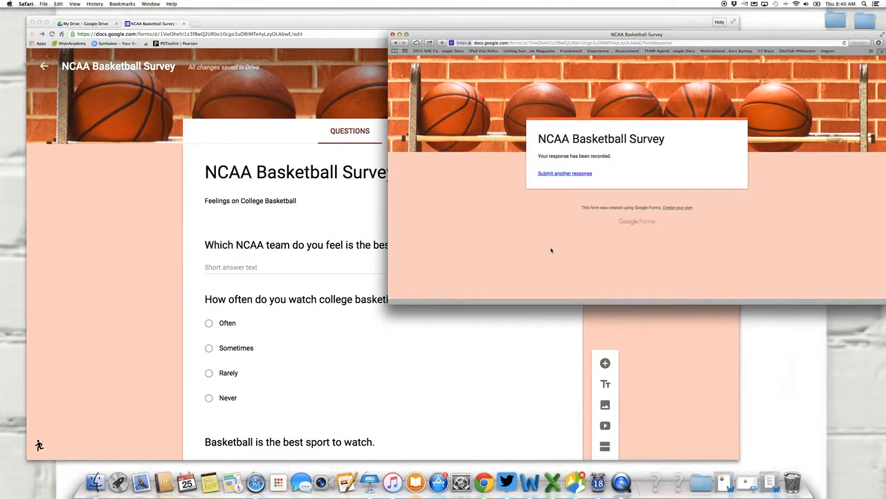
# Switch back to Chrome, reload the form editor and examine the summary of responses for every question
pyautogui.click(324, 223)
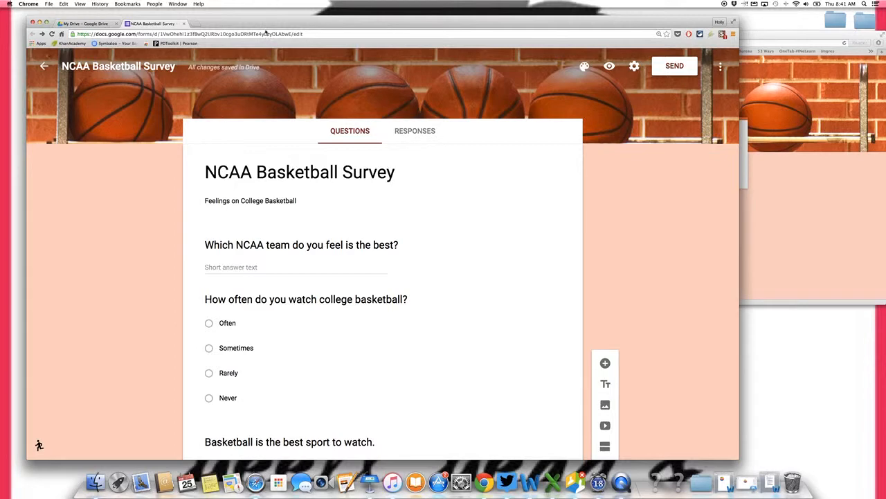
pyautogui.click(266, 33)
pyautogui.press('Return')
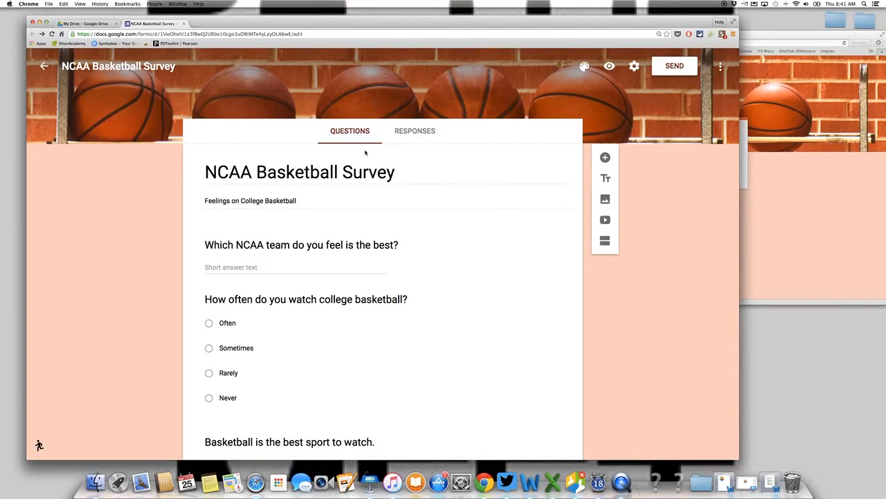
pyautogui.click(410, 131)
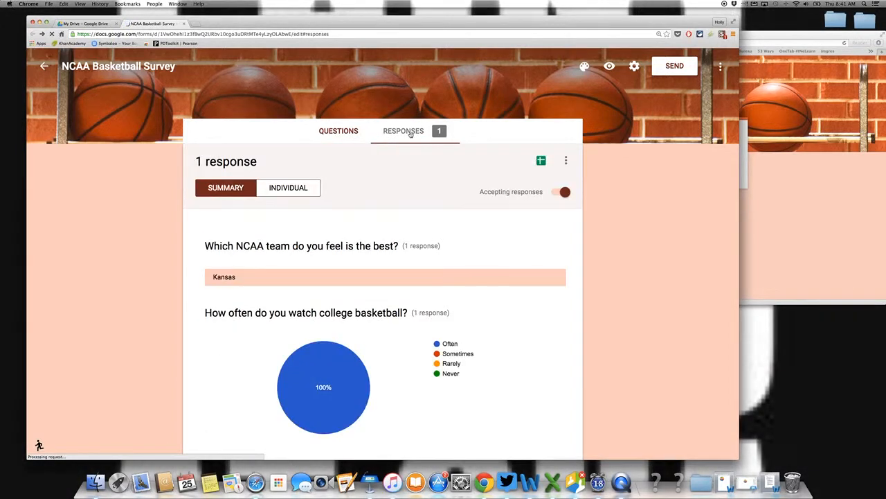
pyautogui.scroll(-1, 415, 191)
pyautogui.scroll(-5, 415, 192)
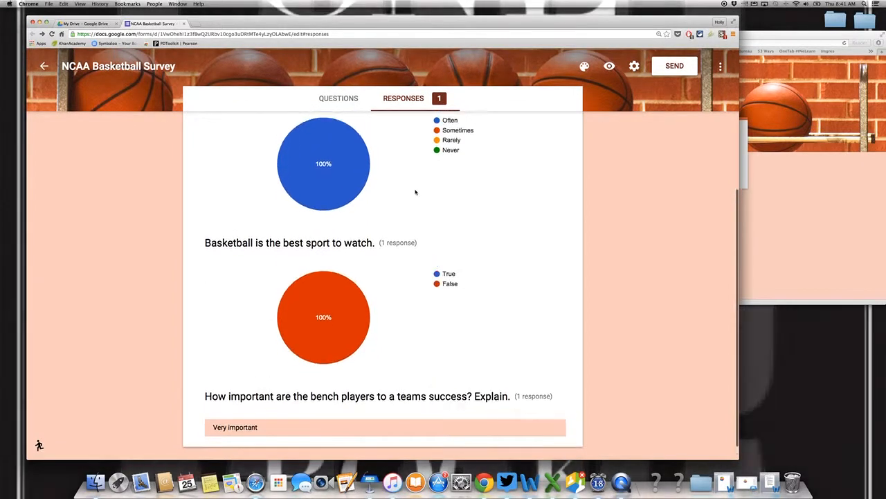
pyautogui.scroll(10, 416, 192)
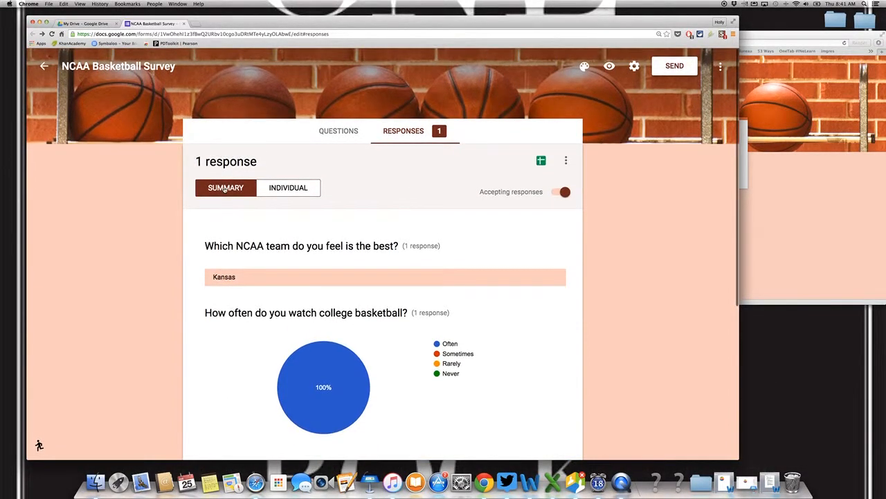
# Review the submitted answers as an individual response and return to the response summary
pyautogui.click(280, 189)
pyautogui.scroll(-5, 317, 281)
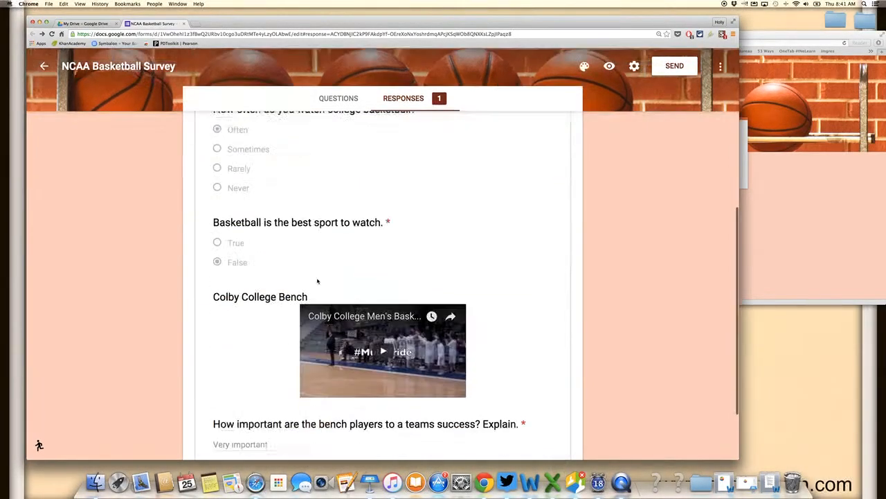
pyautogui.scroll(10, 263, 222)
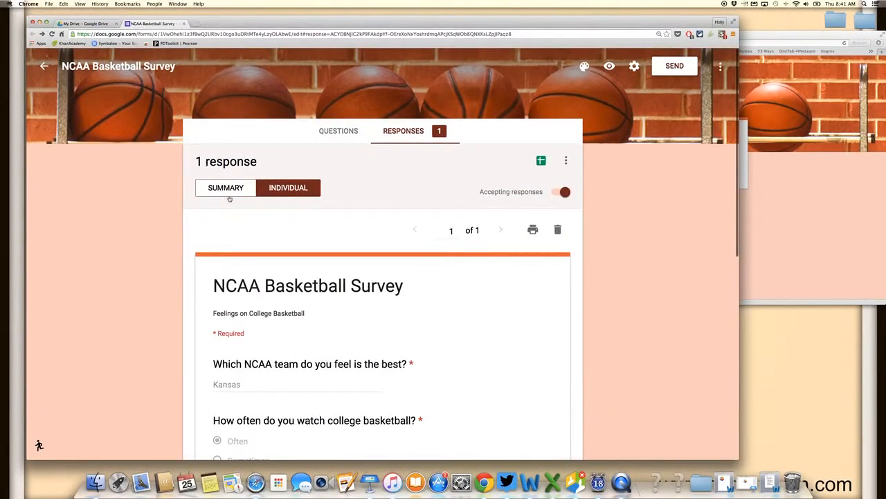
pyautogui.click(229, 191)
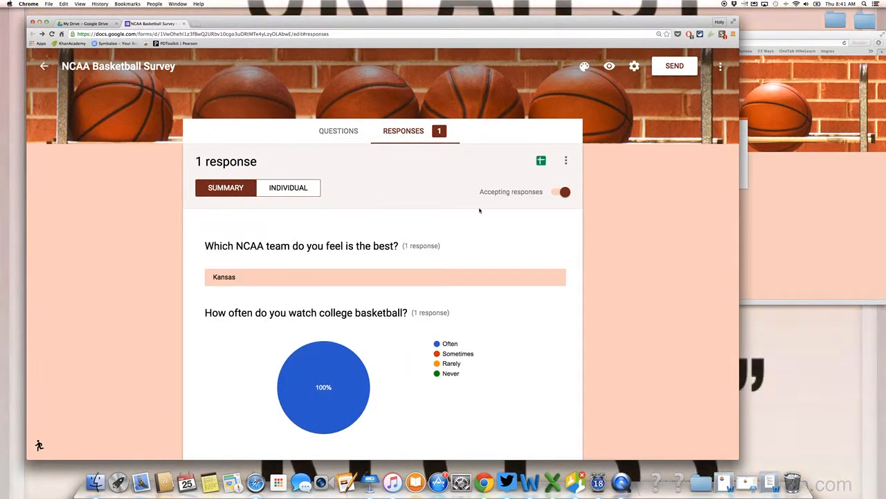
# Create a new spreadsheet as the destination for the form's responses and go back to the form
pyautogui.click(541, 160)
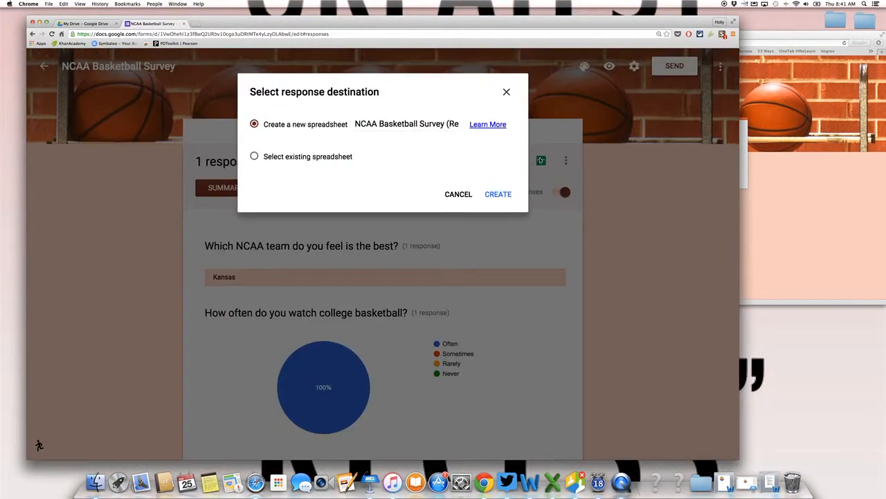
pyautogui.click(499, 196)
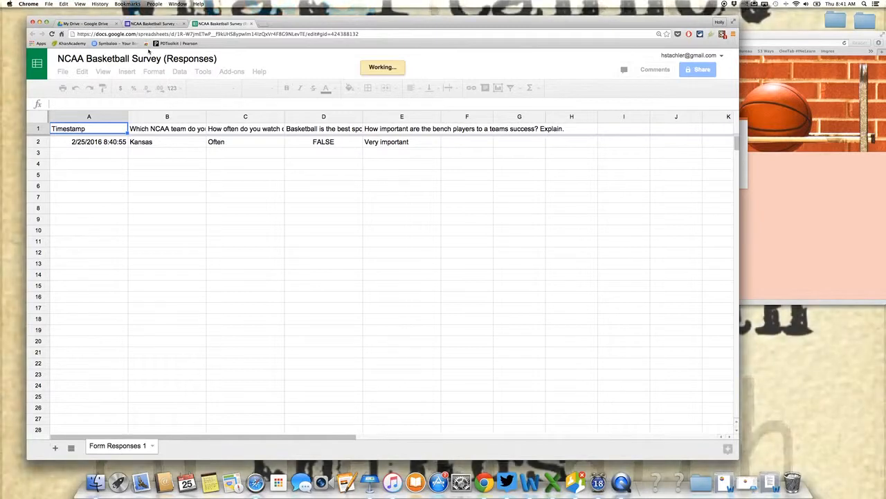
pyautogui.click(147, 24)
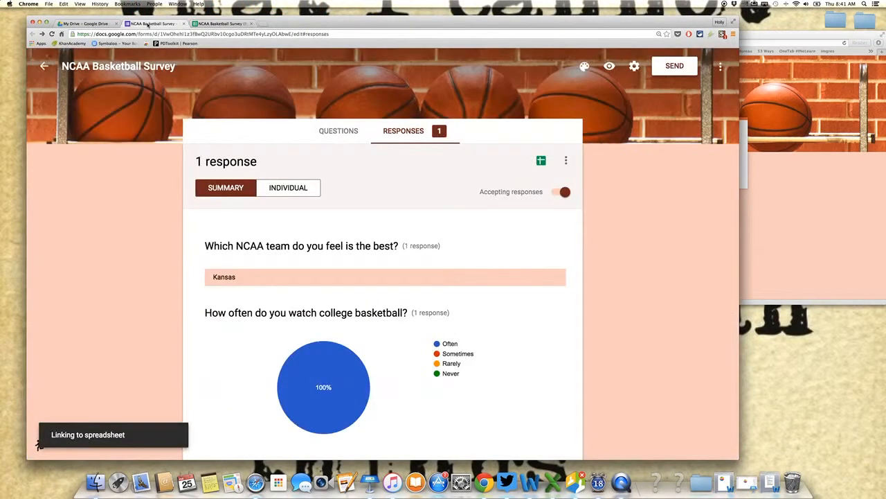
# Search Google Drive for "ncaa" to locate the survey files and return to the form's questions
pyautogui.click(87, 25)
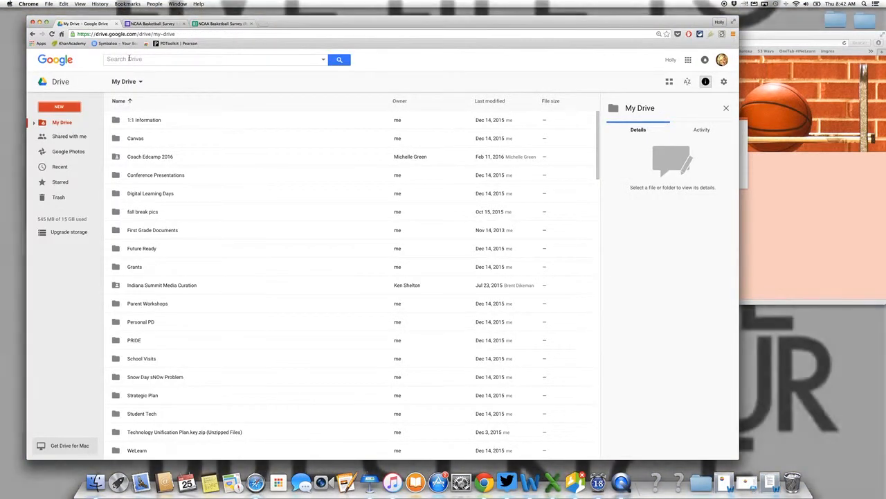
pyautogui.click(153, 63)
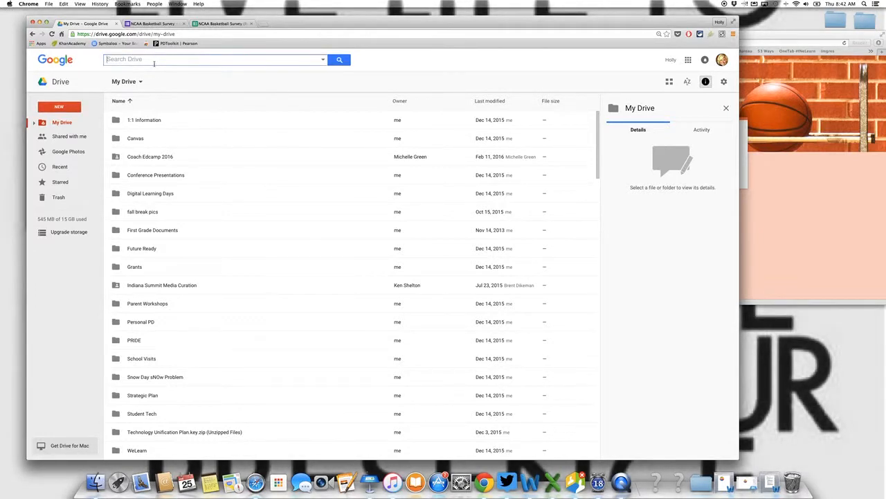
pyautogui.click(153, 65)
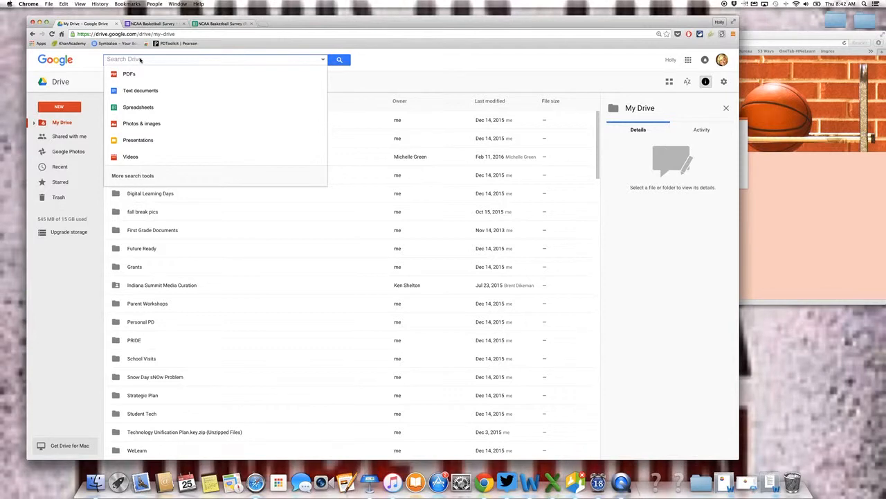
pyautogui.write('ncaa')
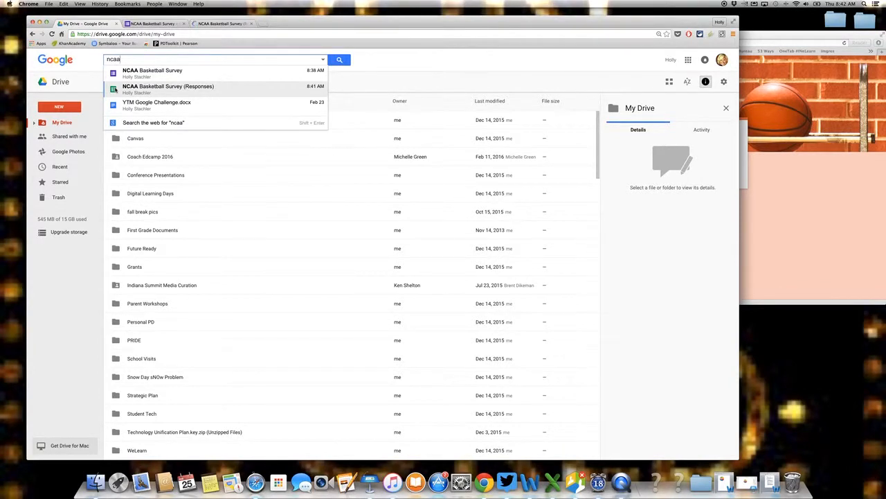
pyautogui.click(158, 24)
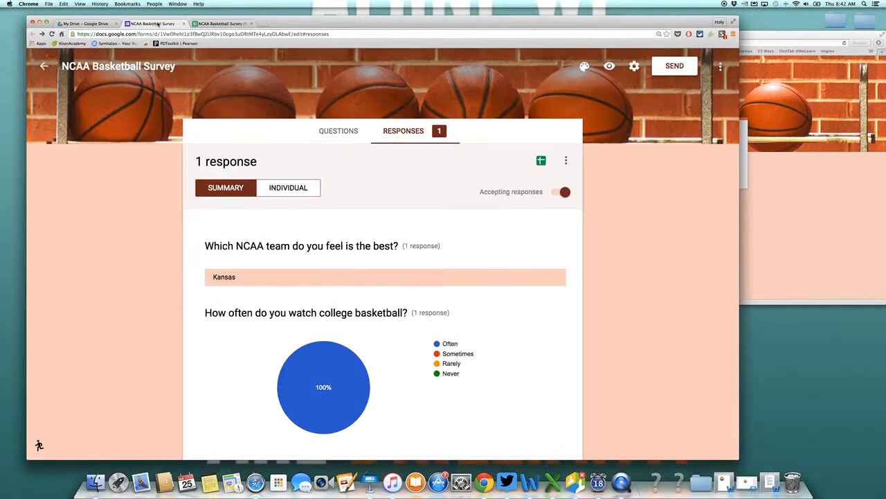
pyautogui.click(338, 131)
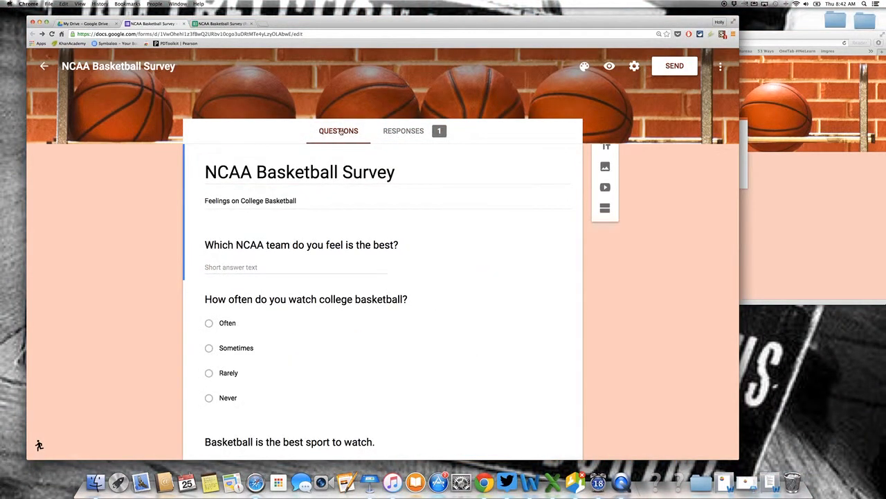